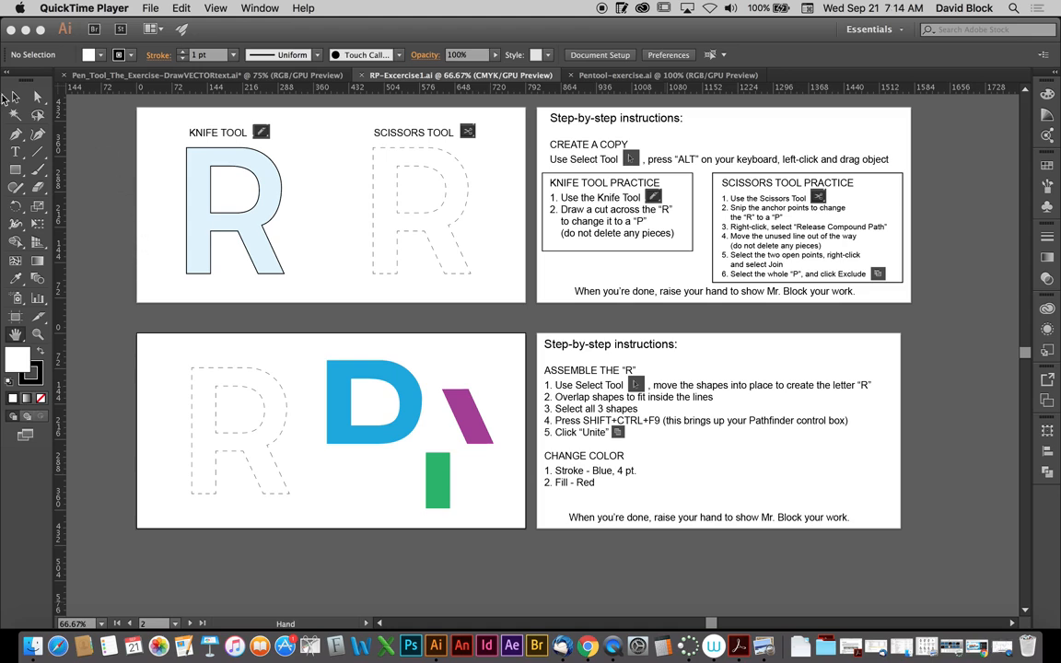
- Place a copy of the light-blue R over the dashed outline under the SCISSORS TOOL heading
{"action": "left_click", "coordinate": [14, 96]}
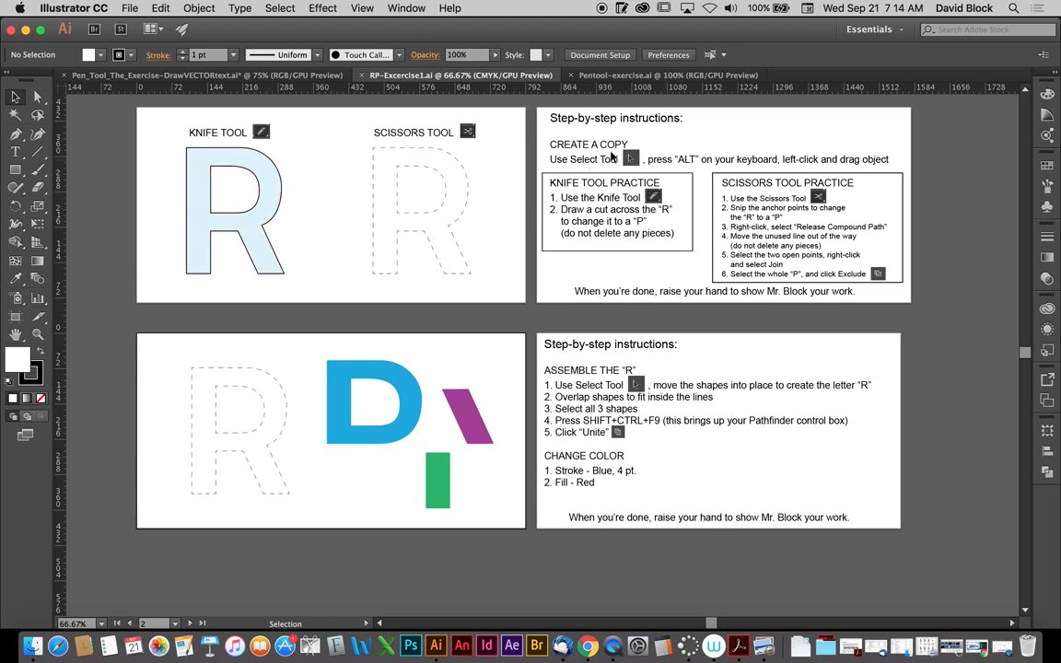
{"action": "left_click", "coordinate": [690, 164]}
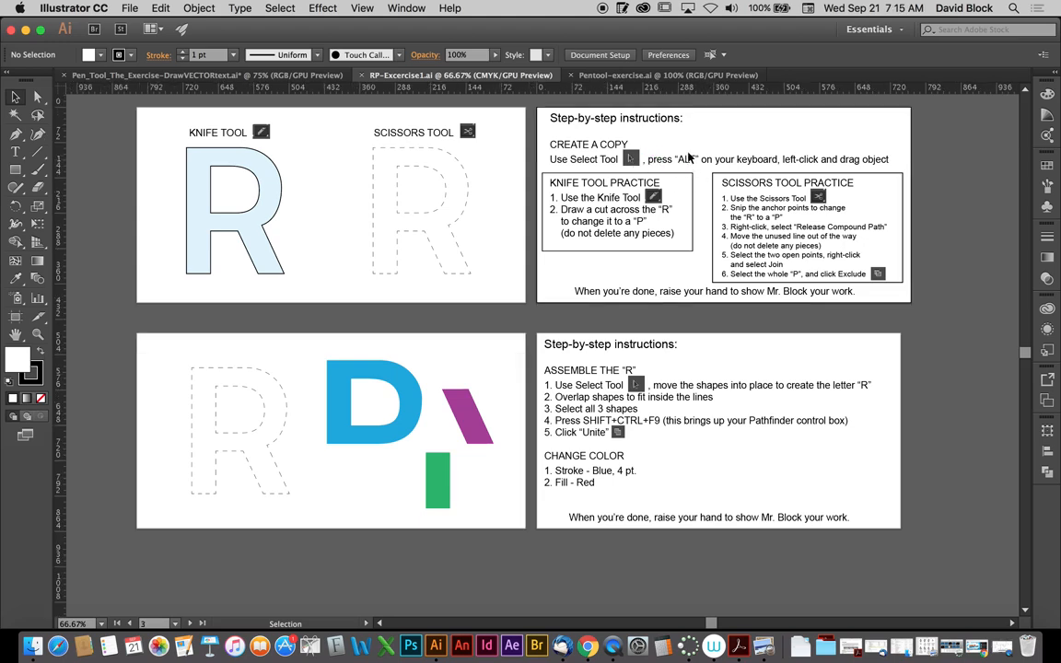
{"action": "left_click", "coordinate": [268, 214]}
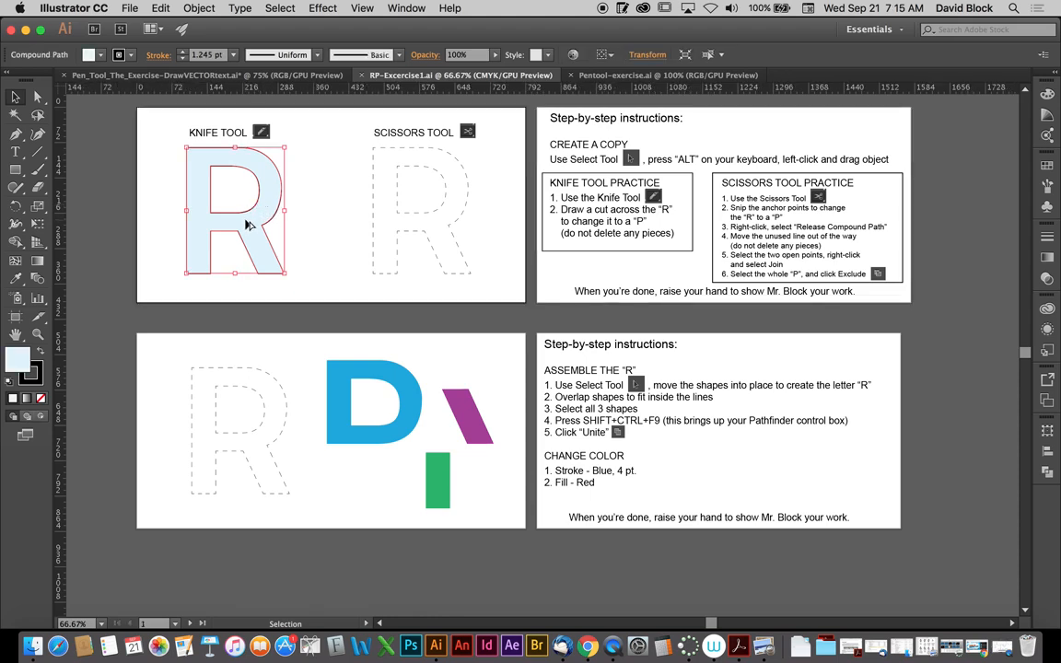
{"action": "left_click_drag", "start_coordinate": [247, 224], "coordinate": [427, 235]}
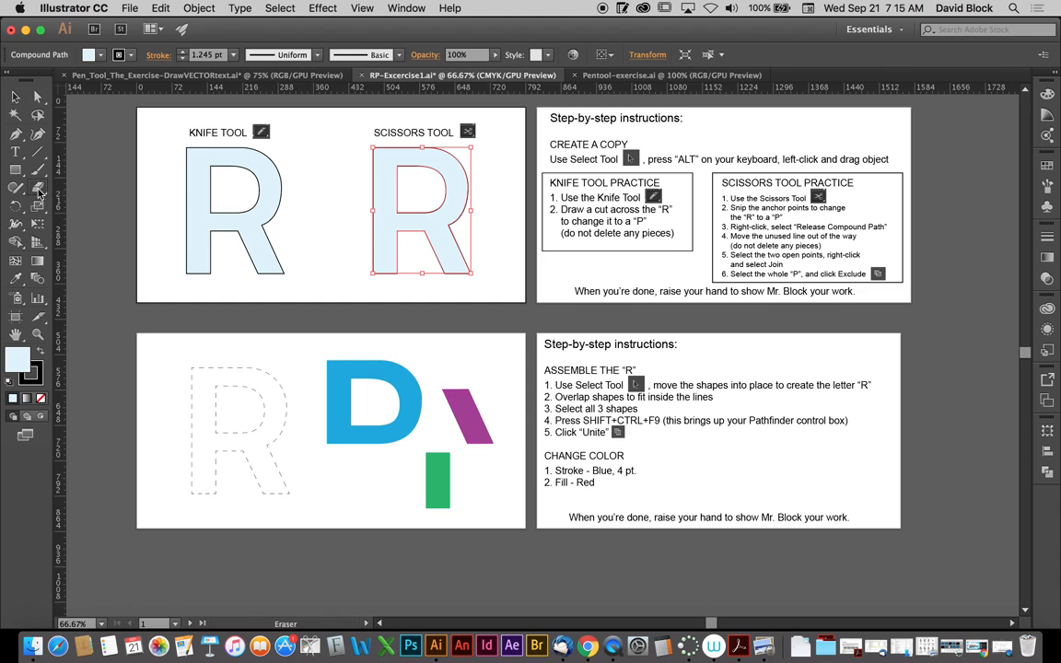
- Cut across the original R with the Knife tool where its diagonal leg meets the bowl
{"action": "left_click", "coordinate": [38, 191]}
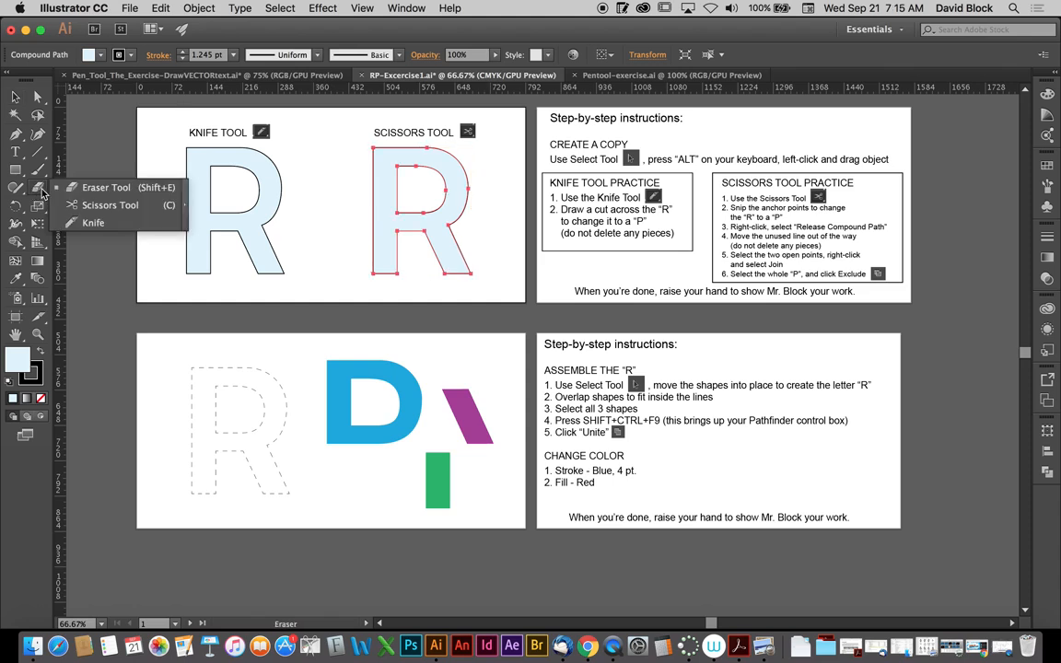
{"action": "left_click", "coordinate": [89, 221]}
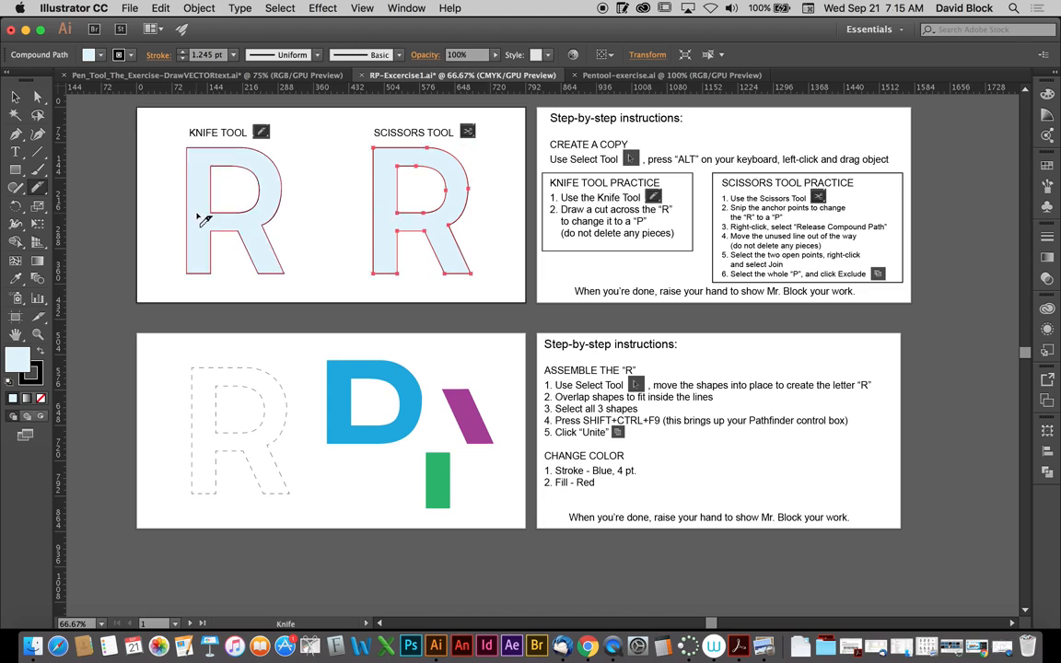
{"action": "left_click", "coordinate": [15, 97]}
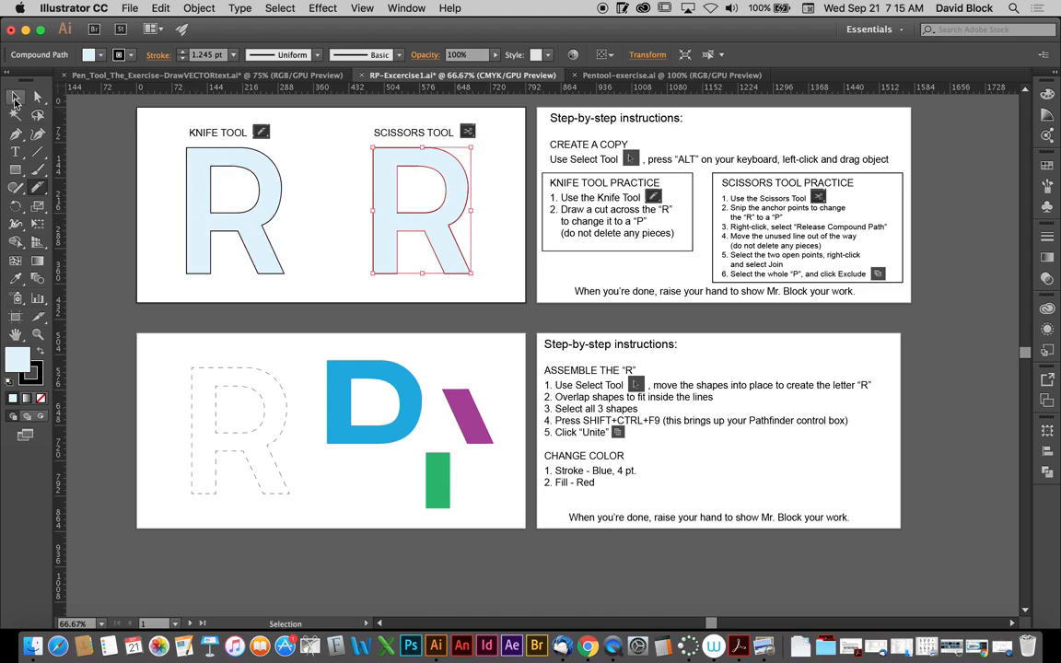
{"action": "key", "text": "super"}
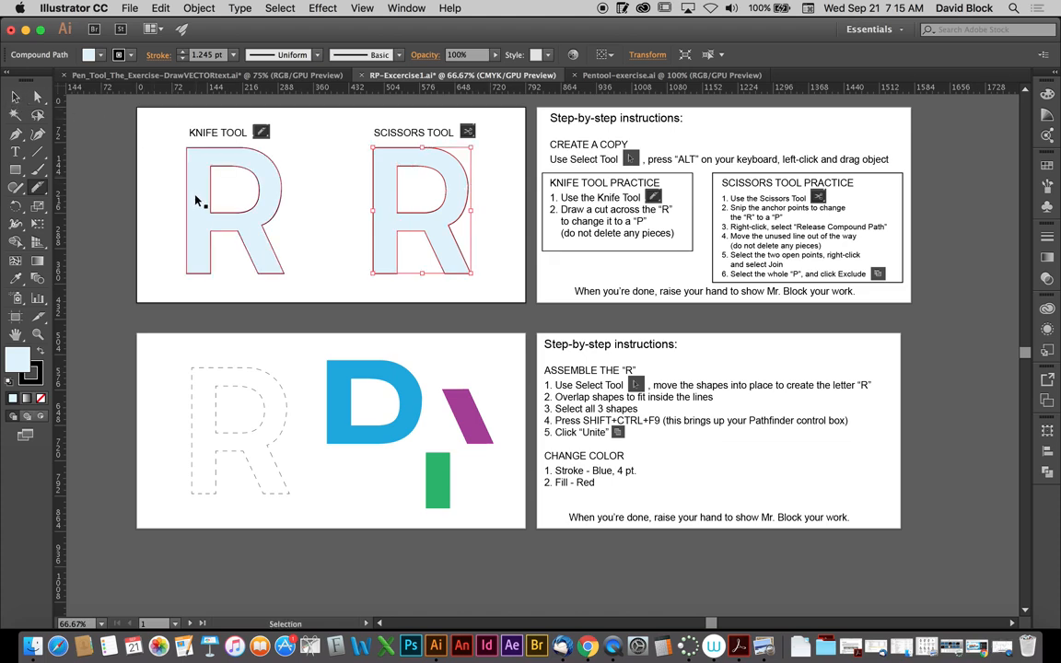
{"action": "key", "text": "super"}
{"action": "key", "text": "super"}
{"action": "left_click", "coordinate": [204, 214], "text": "super"}
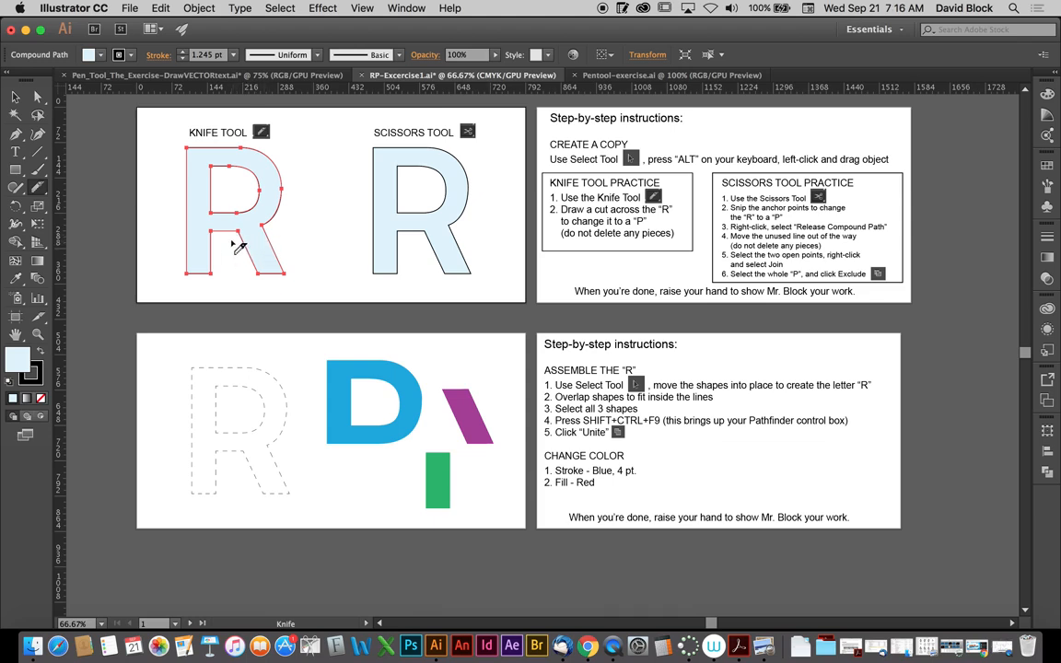
{"action": "left_click_drag", "start_coordinate": [232, 236], "coordinate": [276, 230]}
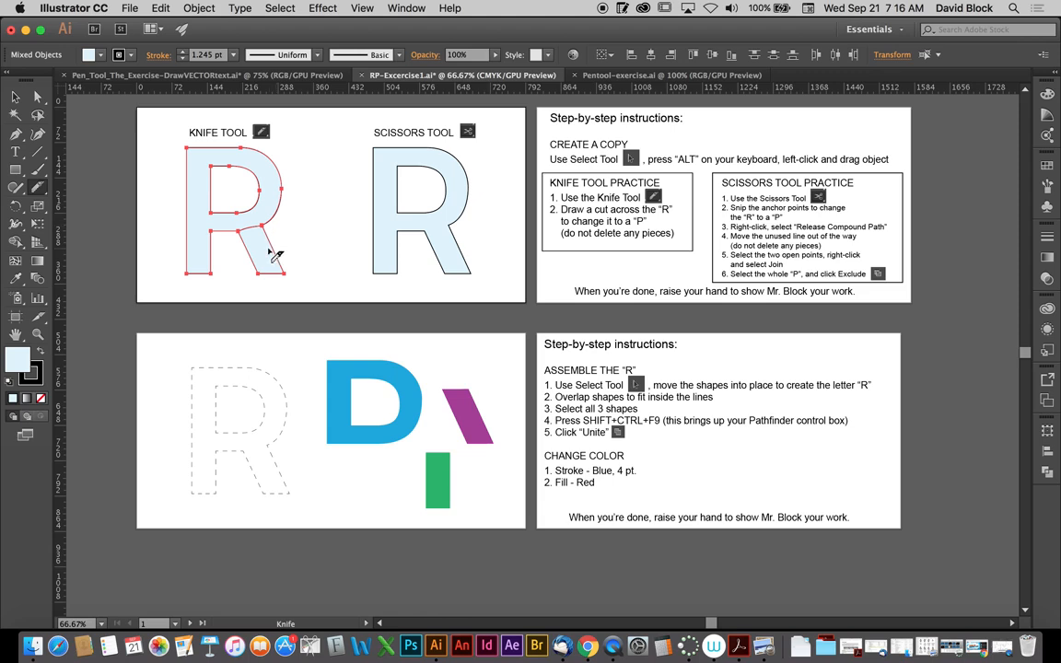
- Move the severed diagonal leg down and slightly away from the knife-cut letter, leaving a P shape
{"action": "left_click", "coordinate": [14, 96]}
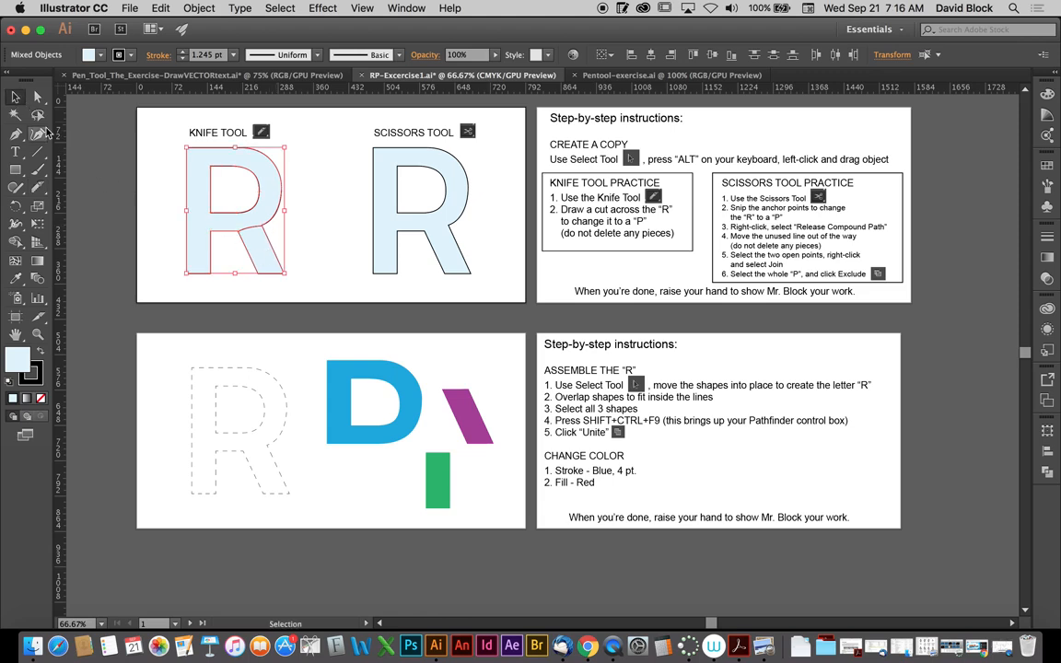
{"action": "left_click", "coordinate": [277, 218]}
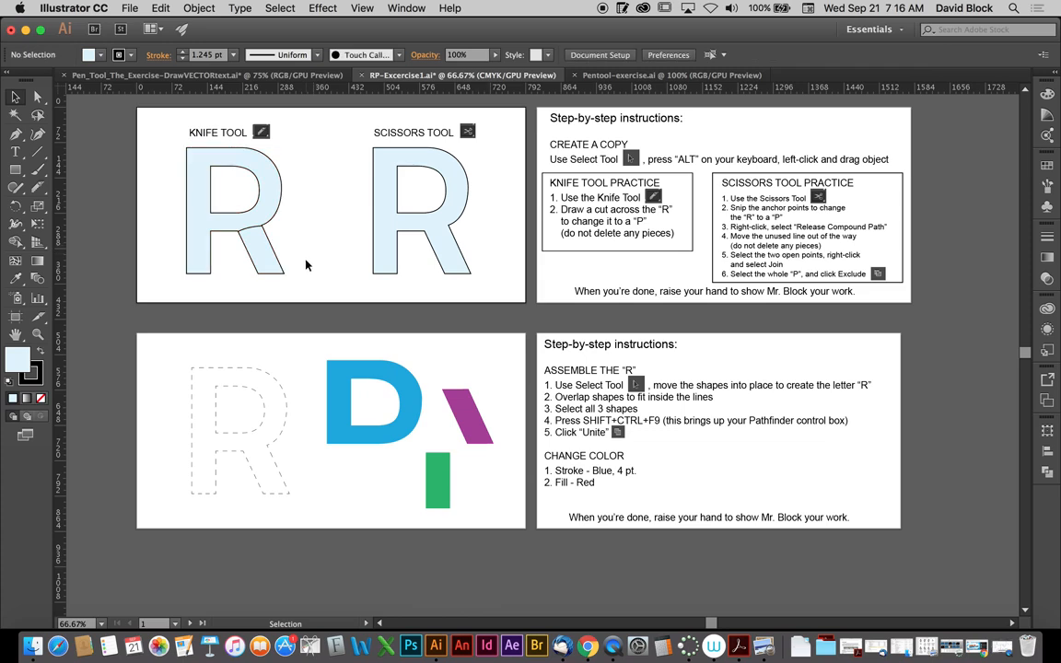
{"action": "left_click_drag", "start_coordinate": [243, 232], "coordinate": [245, 250]}
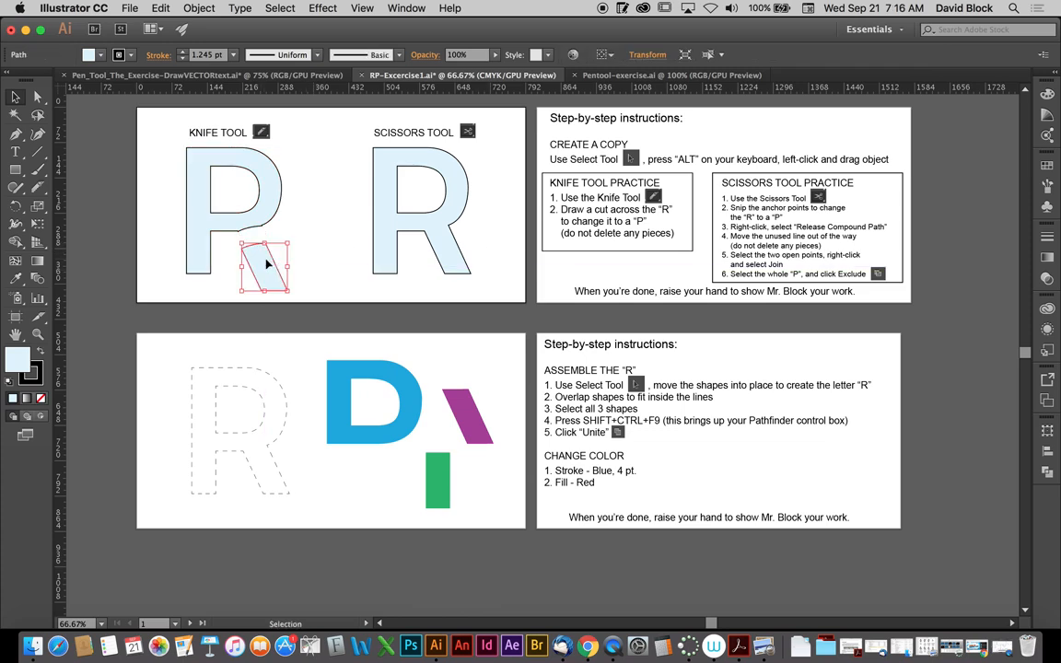
{"action": "left_click", "coordinate": [309, 254]}
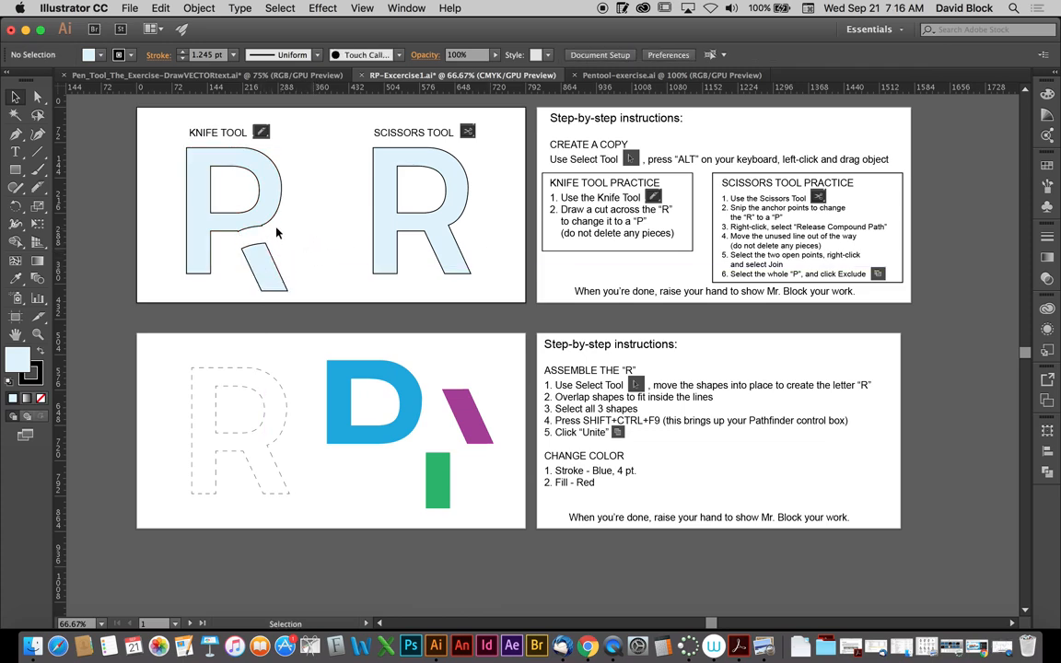
- Smooth the uneven cut edge along the underside of the knife-cut P's bowl
{"action": "left_click_drag", "start_coordinate": [231, 255], "coordinate": [225, 252]}
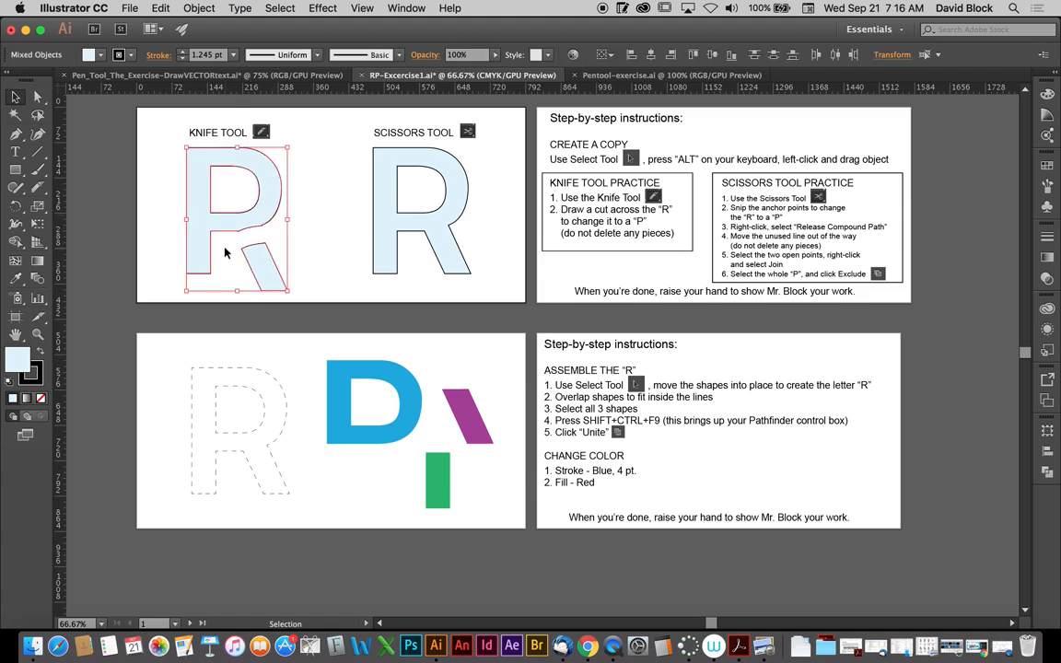
{"action": "left_click", "coordinate": [225, 252]}
{"action": "left_click", "coordinate": [211, 224]}
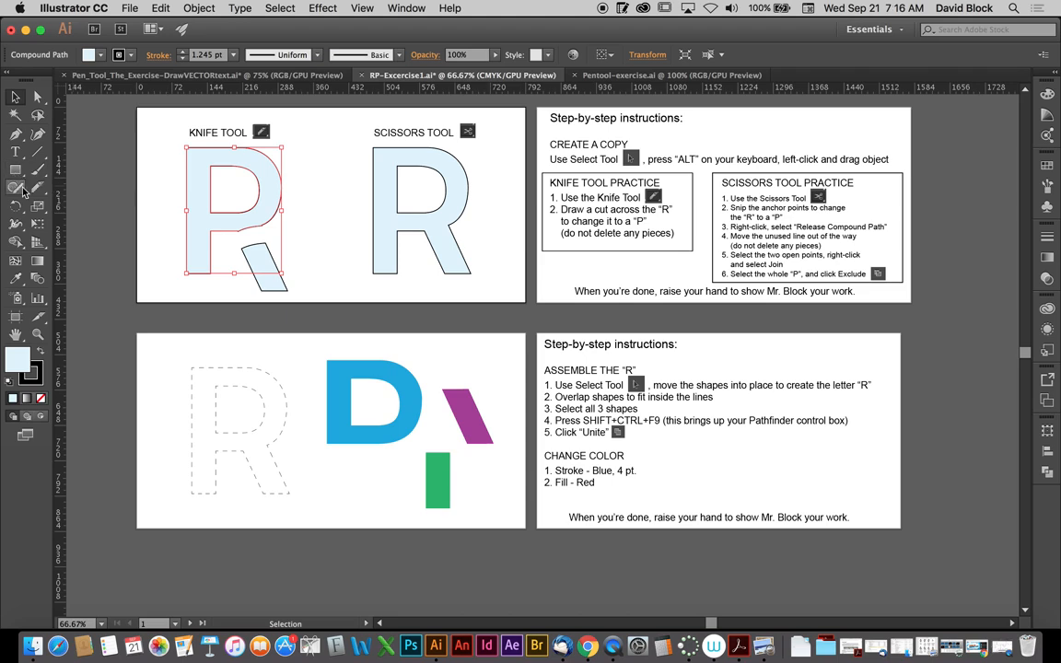
{"action": "mouse_move", "coordinate": [16, 187]}
{"action": "left_mouse_down"}
{"action": "mouse_move", "coordinate": [41, 187]}
{"action": "mouse_move", "coordinate": [52, 223]}
{"action": "left_mouse_up"}
{"action": "left_click", "coordinate": [236, 232], "text": "super"}
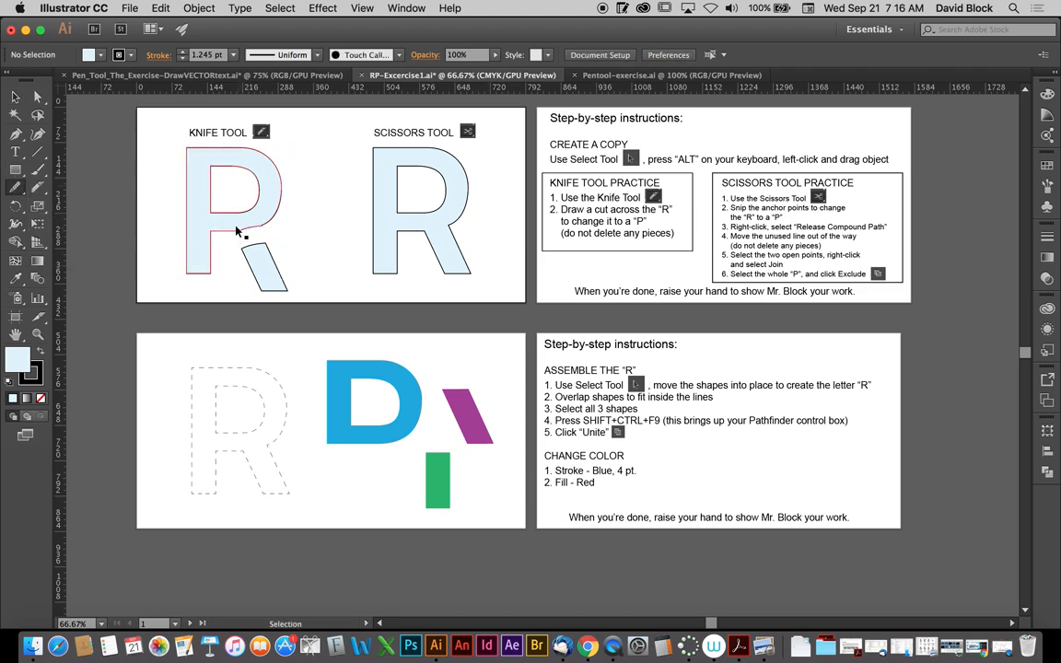
{"action": "left_click", "coordinate": [235, 229], "text": "super"}
{"action": "mouse_move", "coordinate": [232, 231]}
{"action": "left_mouse_down"}
{"action": "mouse_move", "coordinate": [273, 218]}
{"action": "mouse_move", "coordinate": [247, 231]}
{"action": "left_mouse_up"}
{"action": "left_click", "coordinate": [16, 96]}
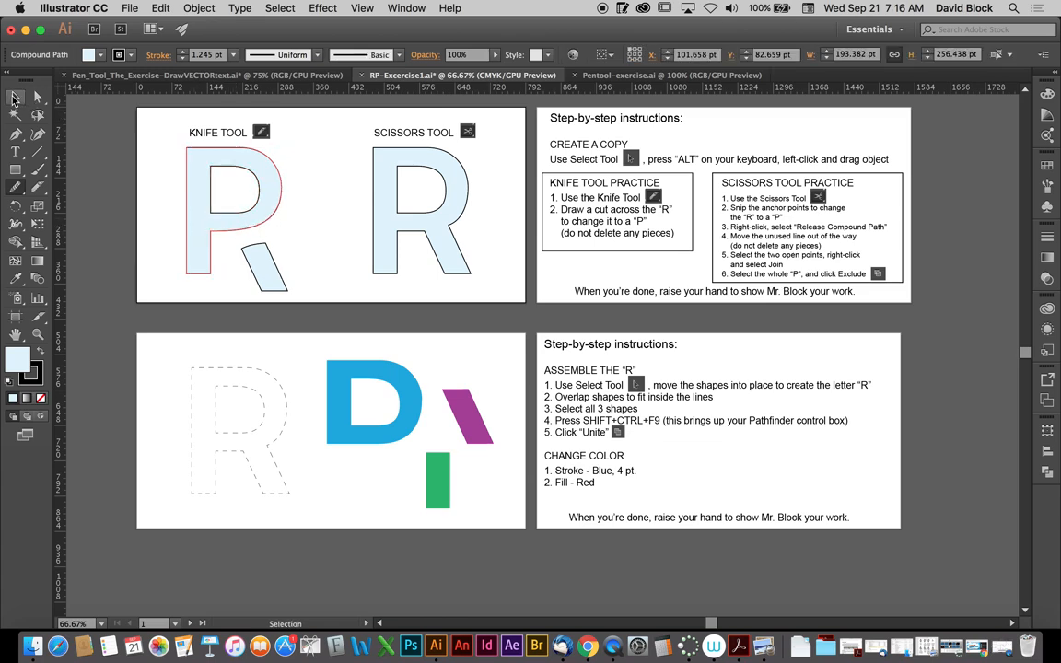
{"action": "left_click", "coordinate": [304, 207]}
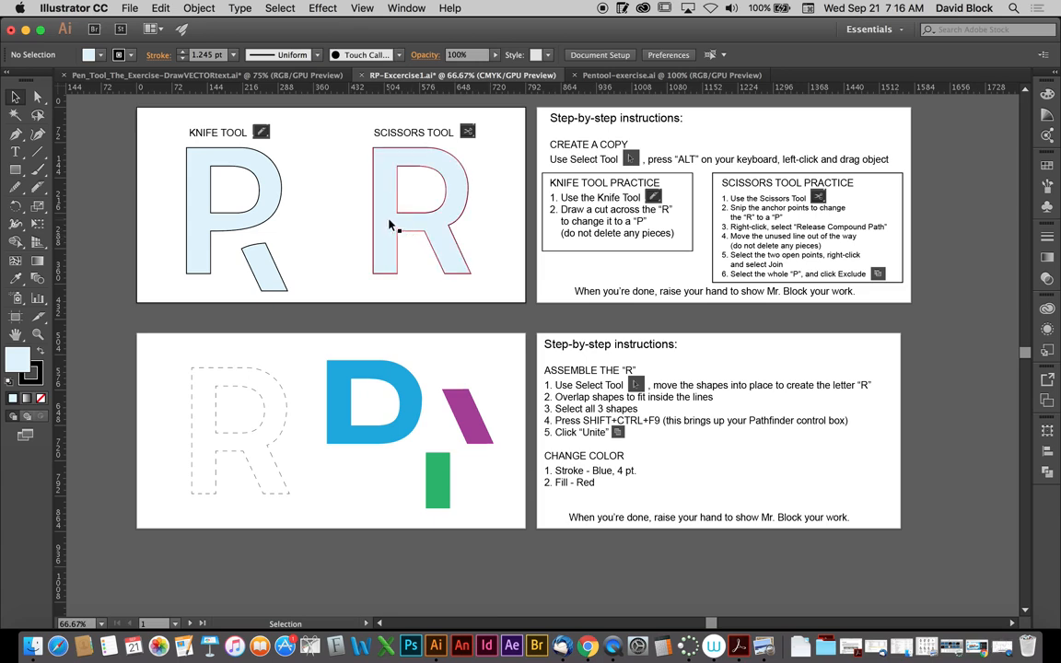
- Snip the copied R's outline with the Scissors tool at the two anchor points where the diagonal leg meets the bowl
{"action": "left_click", "coordinate": [391, 224]}
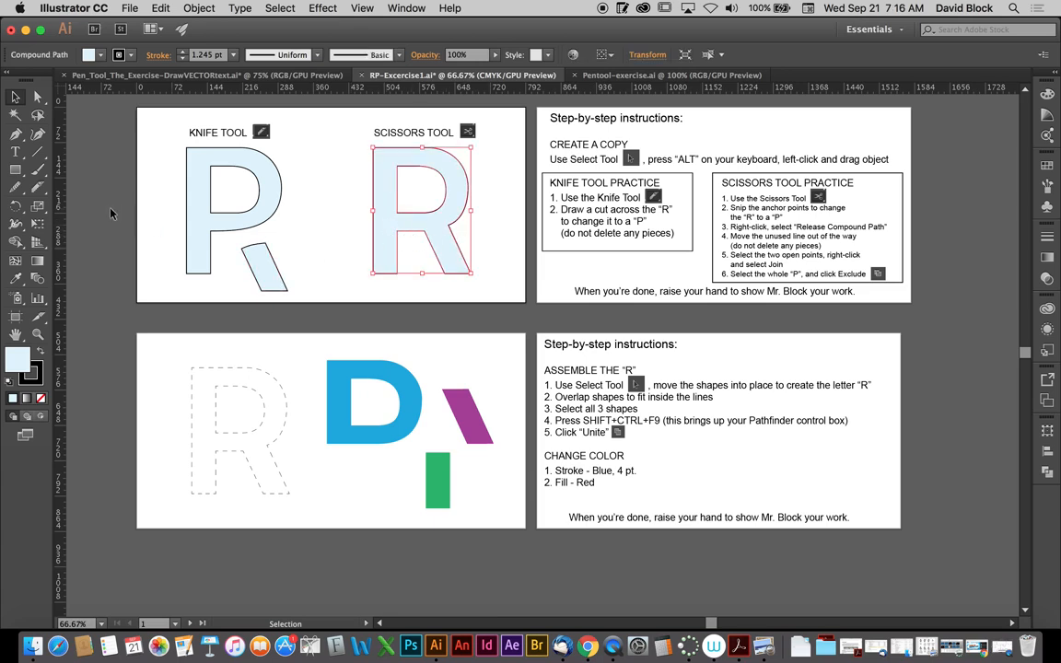
{"action": "mouse_move", "coordinate": [37, 187]}
{"action": "left_mouse_down"}
{"action": "mouse_move", "coordinate": [69, 177]}
{"action": "mouse_move", "coordinate": [88, 191]}
{"action": "left_mouse_up"}
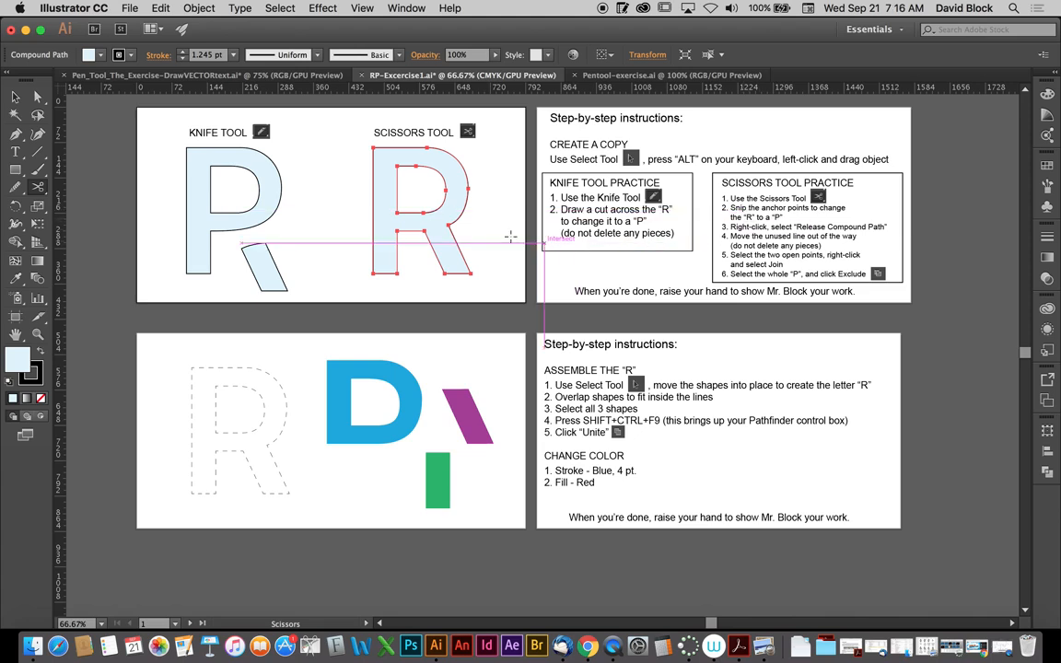
{"action": "left_click", "coordinate": [430, 240]}
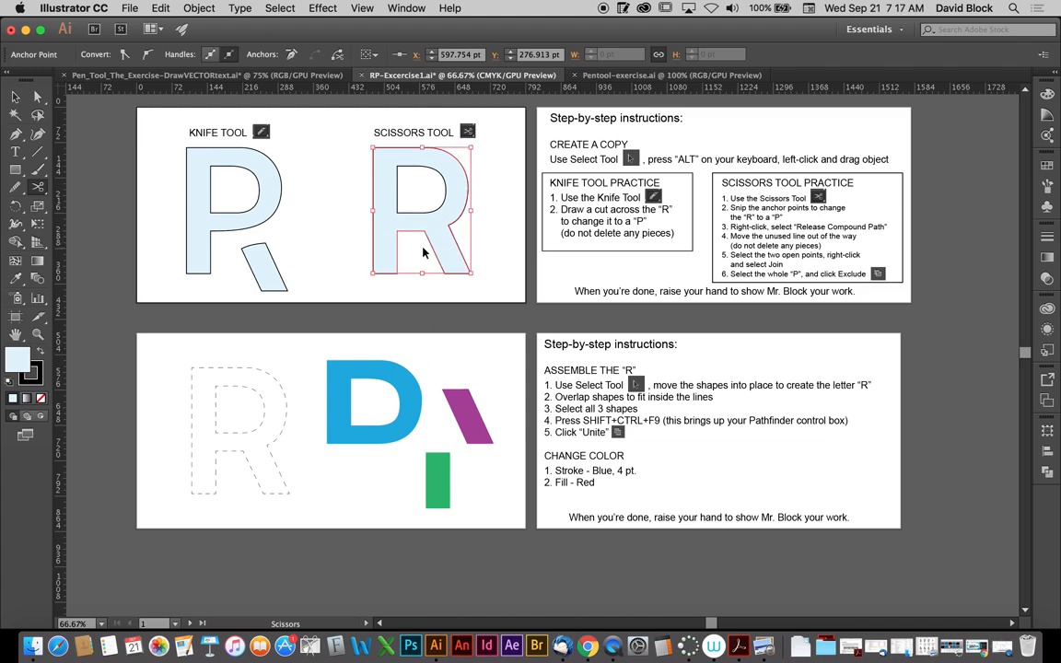
{"action": "key", "text": "v"}
{"action": "key", "text": "c"}
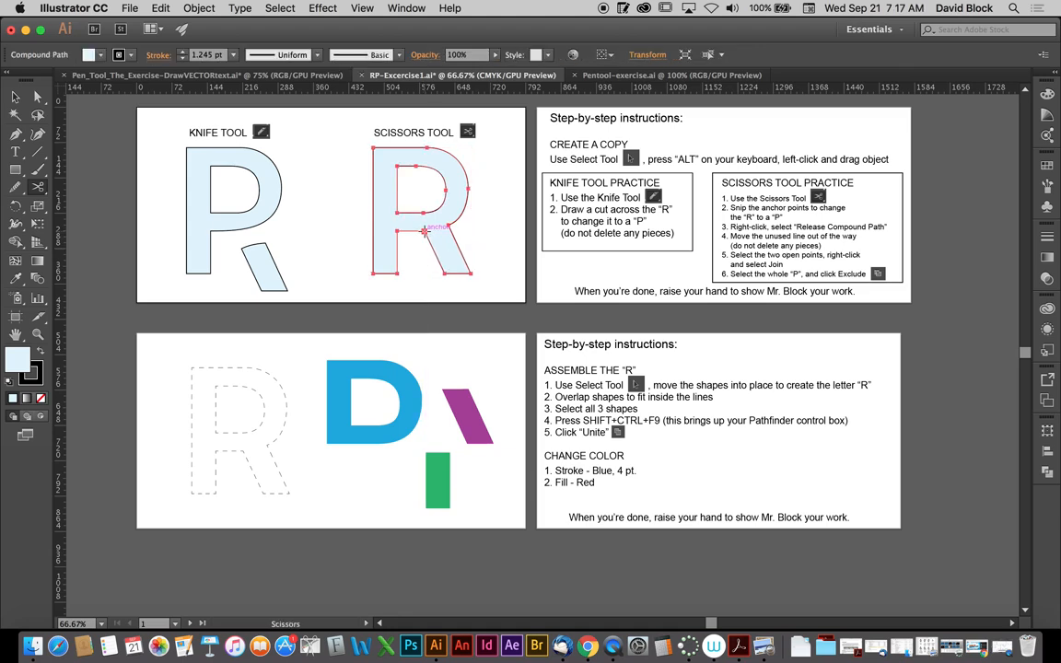
{"action": "left_click", "coordinate": [425, 232]}
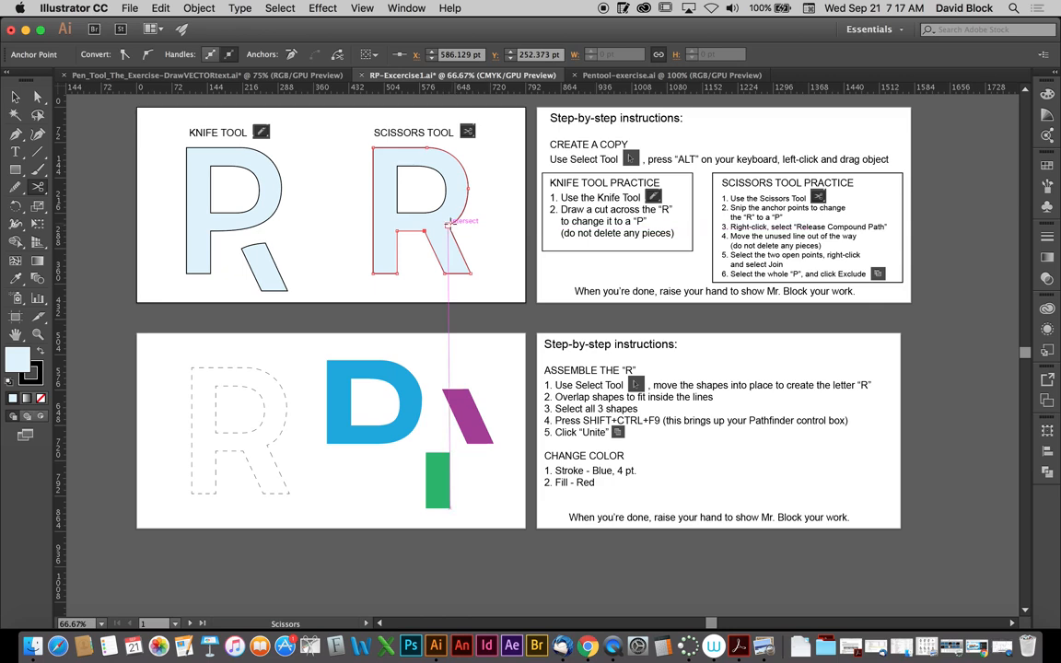
{"action": "left_click", "coordinate": [467, 211]}
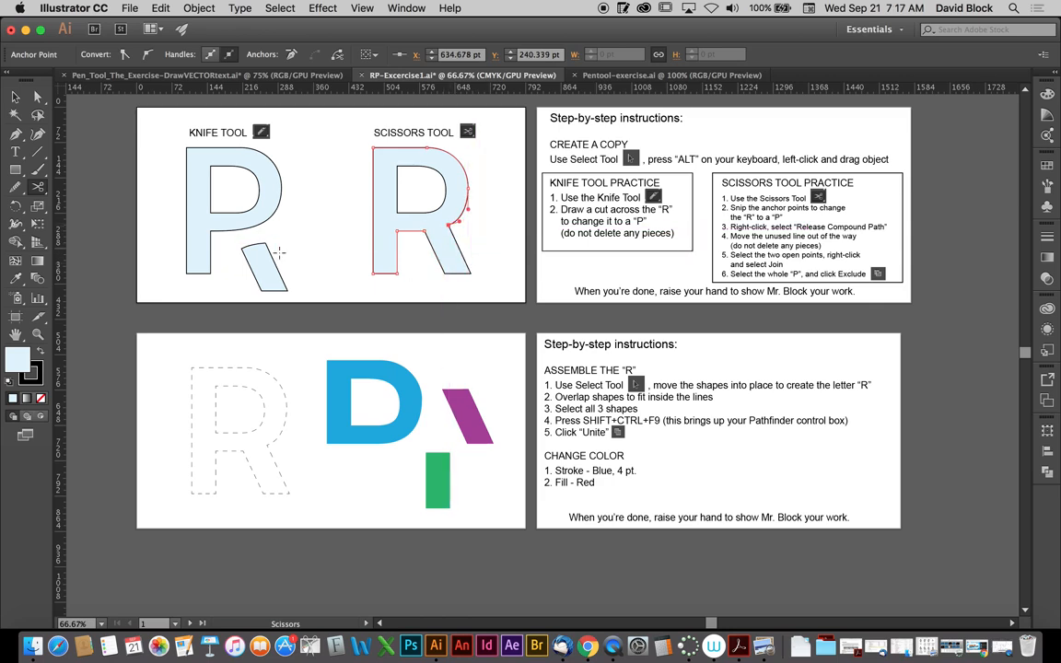
- Release the compound path of the scissors-cut R and move its diagonal leg down and to the right of the P shape
{"action": "left_click", "coordinate": [15, 96]}
{"action": "mouse_move", "coordinate": [446, 244]}
{"action": "left_mouse_down"}
{"action": "mouse_move", "coordinate": [426, 284]}
{"action": "mouse_move", "coordinate": [456, 260]}
{"action": "left_mouse_up"}
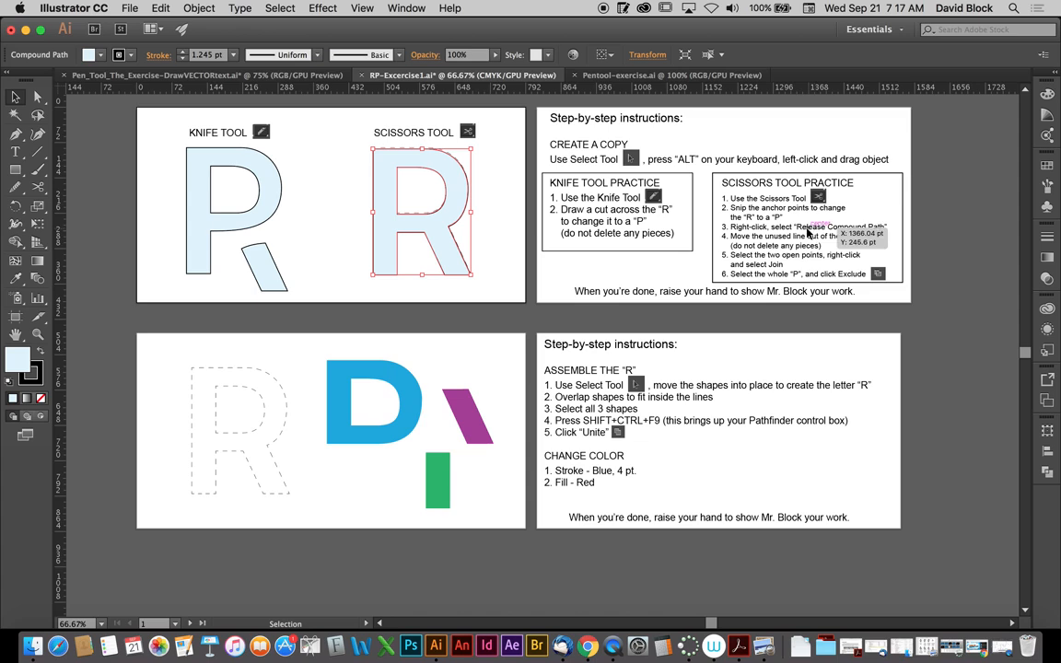
{"action": "right_click", "coordinate": [445, 233]}
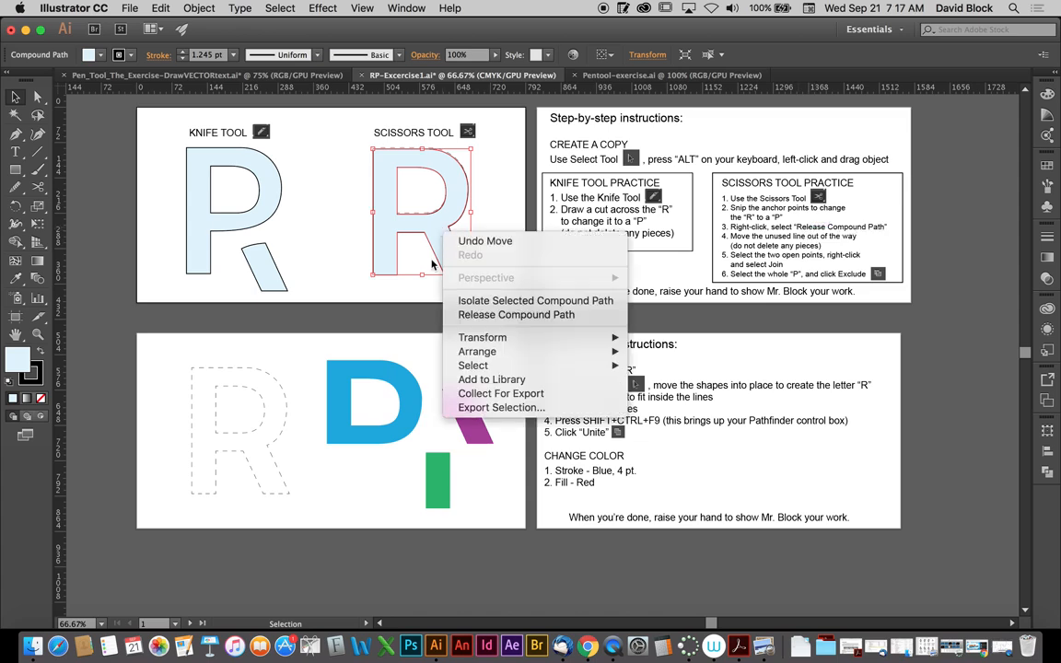
{"action": "left_click", "coordinate": [485, 315]}
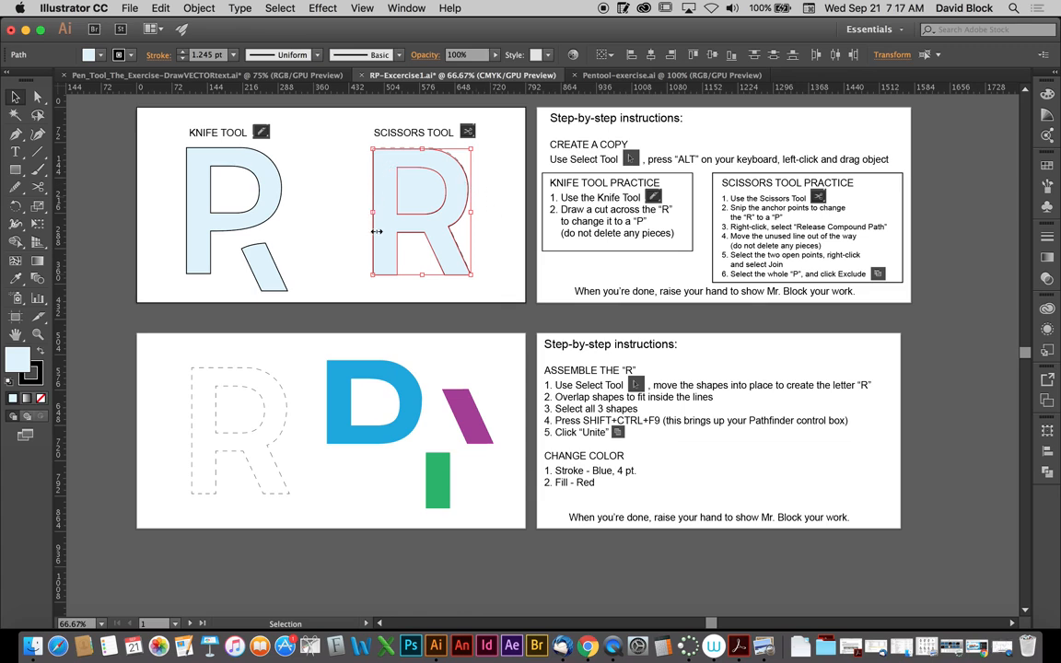
{"action": "left_click", "coordinate": [468, 265]}
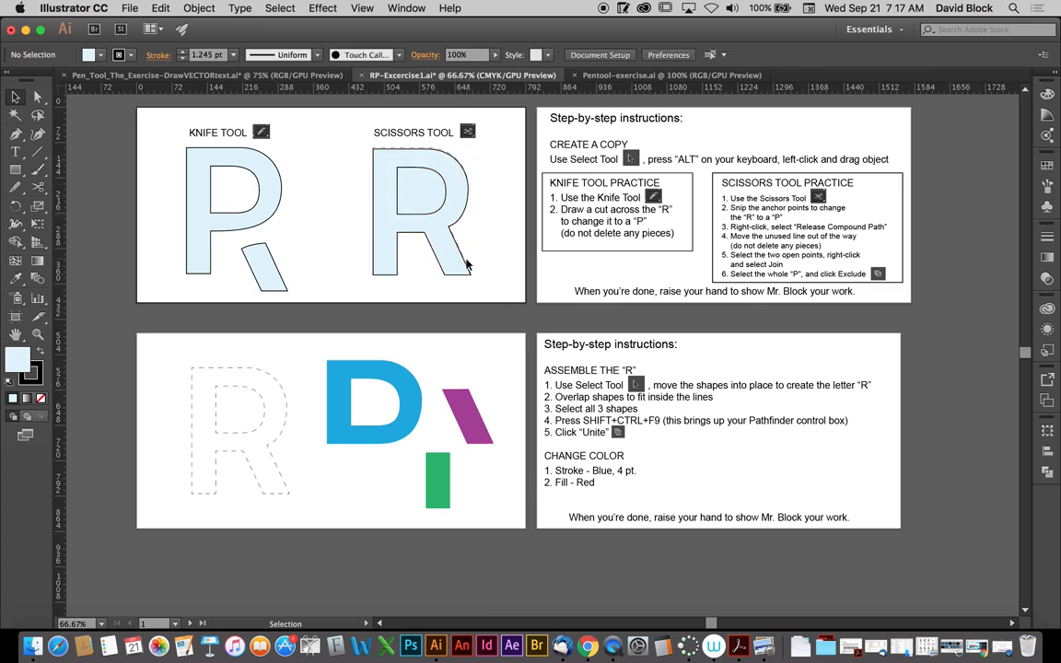
{"action": "left_click_drag", "start_coordinate": [468, 264], "coordinate": [497, 277]}
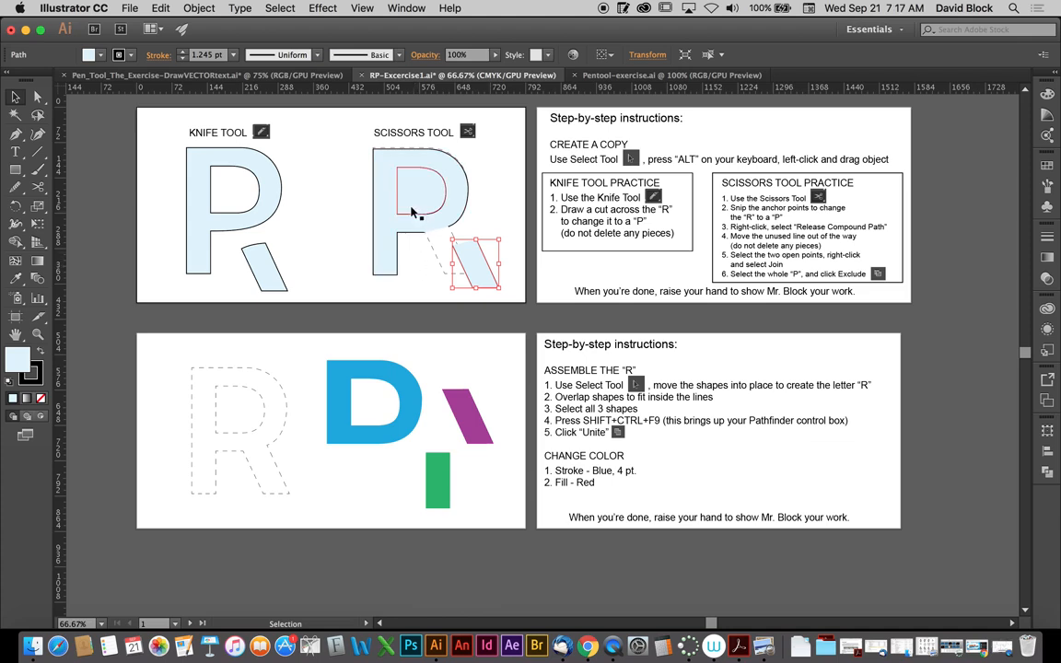
- Join the two open end points on the underside of the scissors-cut P to close its outline
{"action": "left_click", "coordinate": [38, 97]}
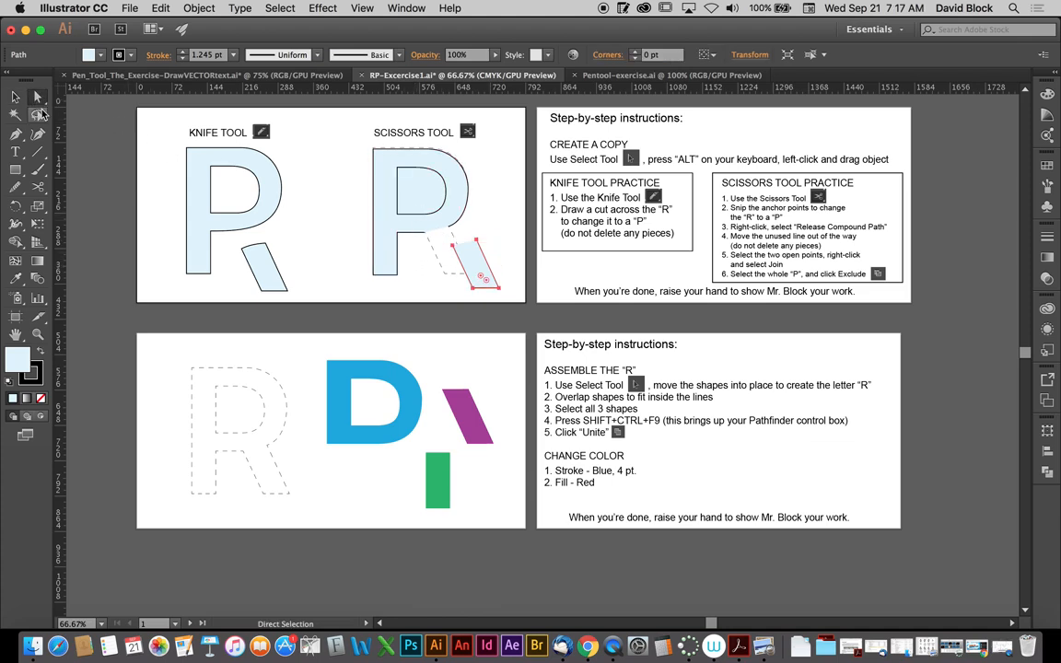
{"action": "left_click", "coordinate": [428, 246]}
{"action": "left_click_drag", "start_coordinate": [417, 240], "coordinate": [447, 231]}
{"action": "key", "text": "super+z"}
{"action": "left_click_drag", "start_coordinate": [413, 241], "coordinate": [455, 227]}
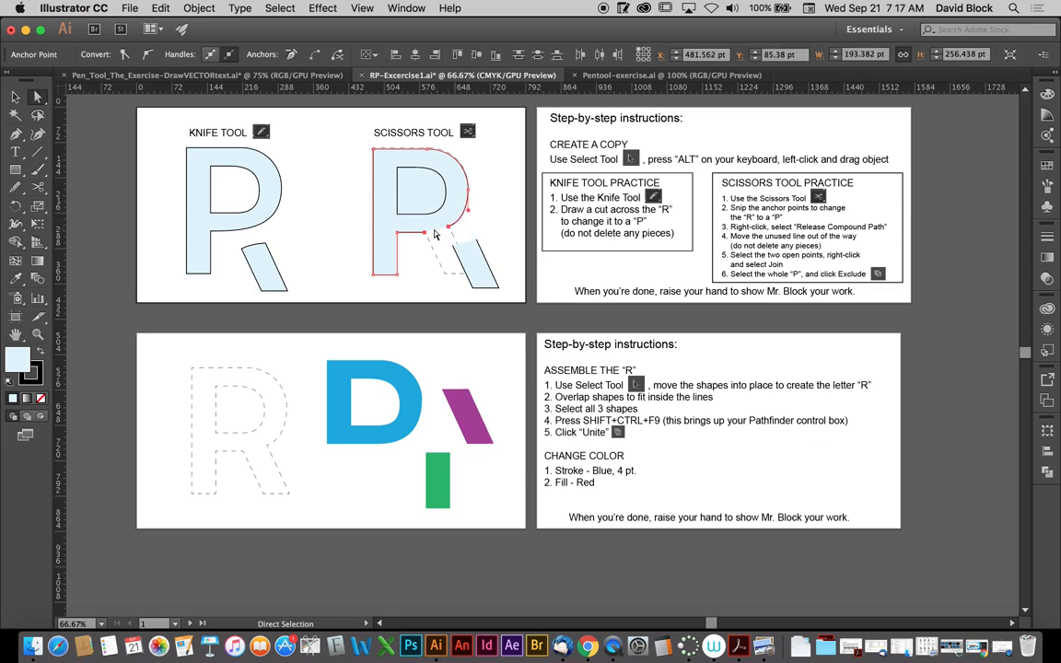
{"action": "right_click", "coordinate": [433, 234]}
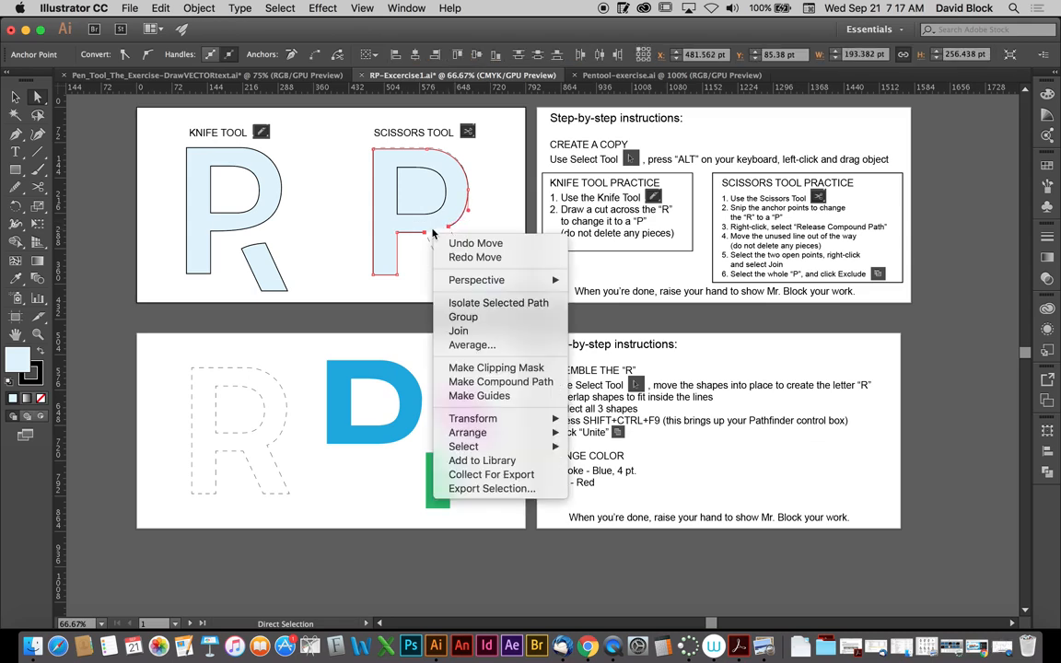
{"action": "left_click", "coordinate": [458, 330]}
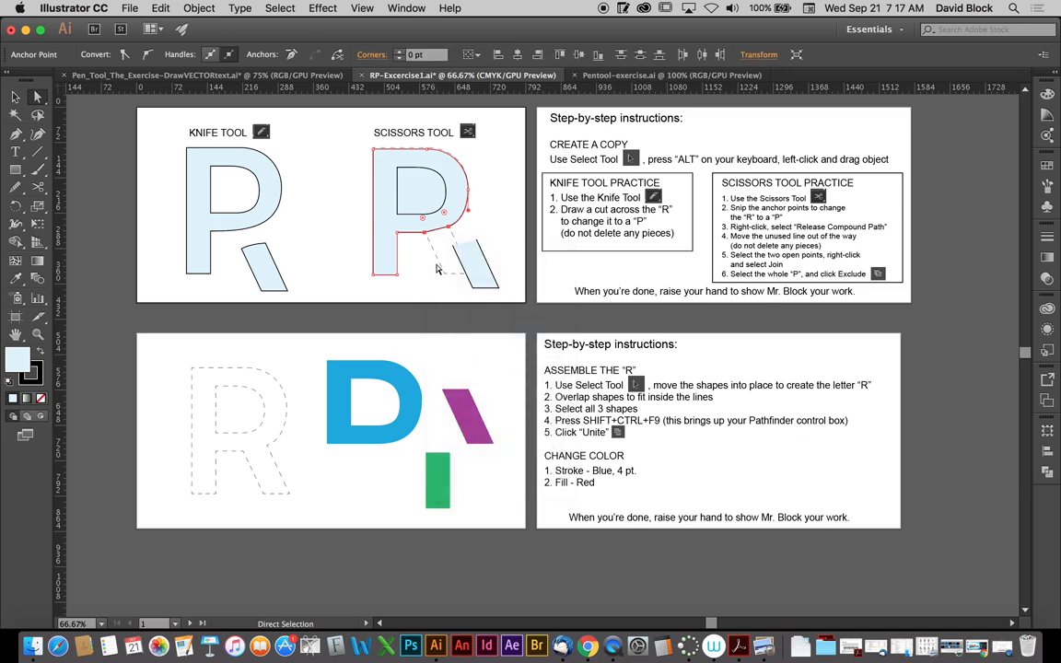
{"action": "left_click", "coordinate": [14, 95]}
{"action": "left_click", "coordinate": [409, 271]}
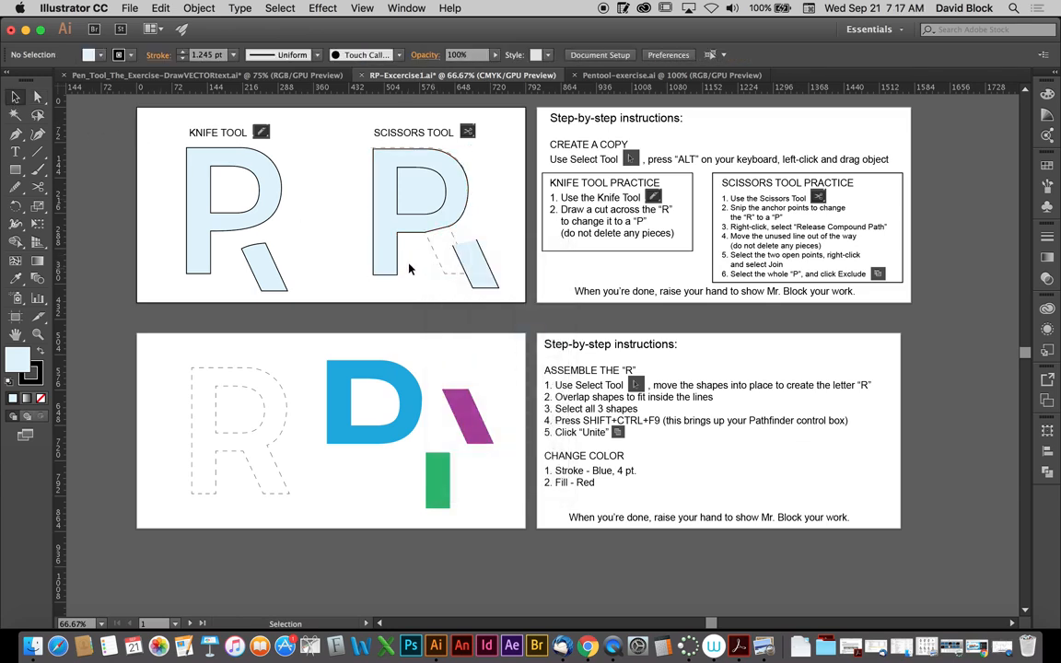
- Select both paths of the scissors-cut P and combine them with the Pathfinder Exclude mode to cut out the bowl's counter
{"action": "left_click_drag", "start_coordinate": [411, 216], "coordinate": [332, 214]}
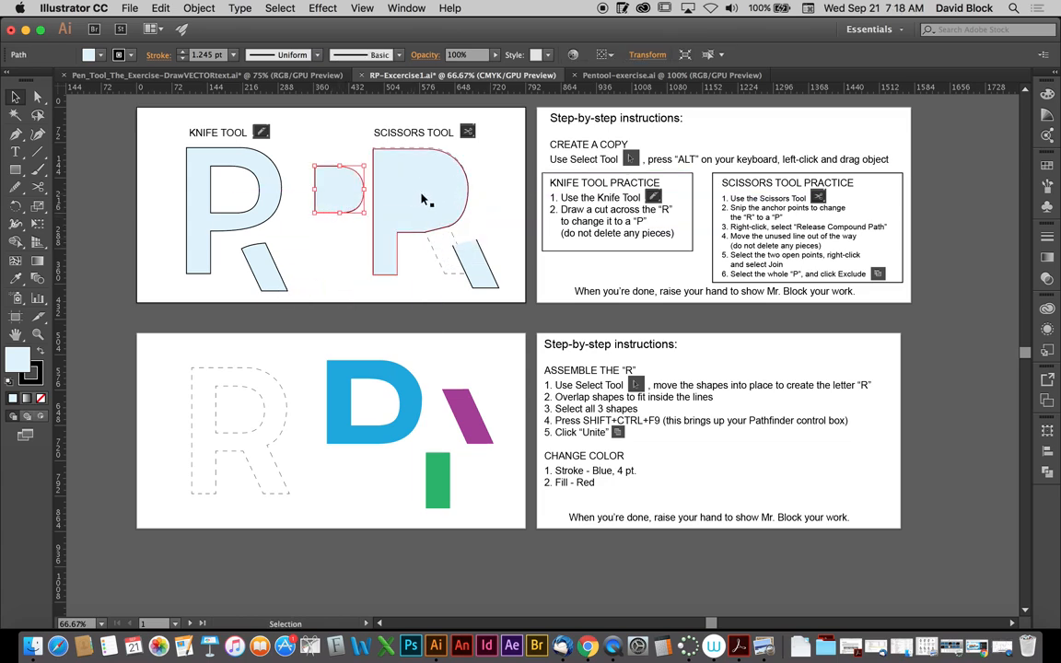
{"action": "key", "text": "super+z"}
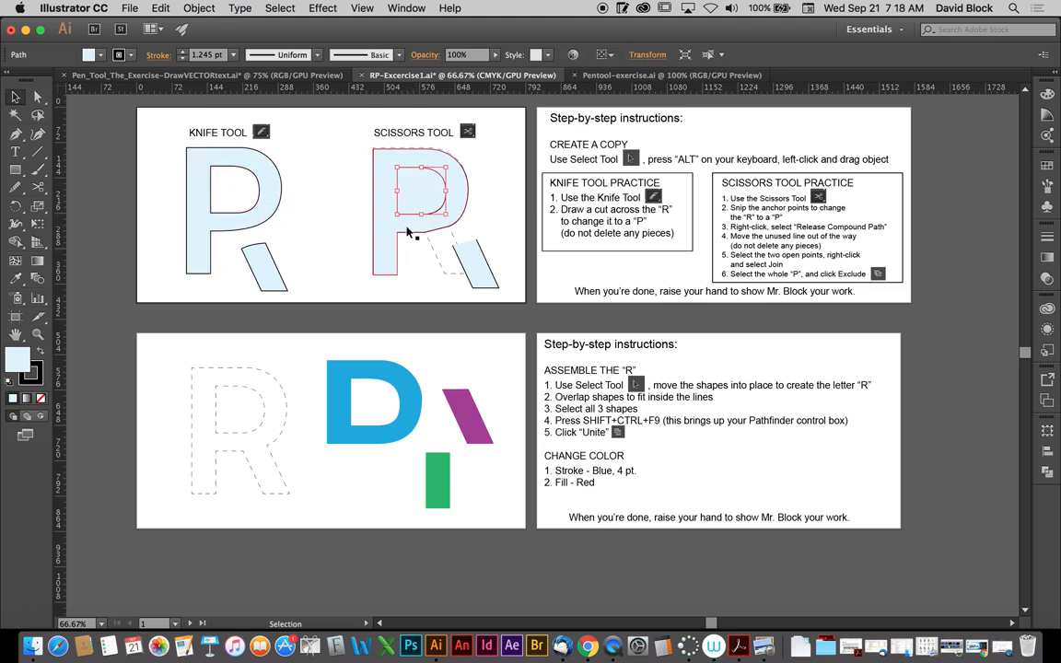
{"action": "left_click", "coordinate": [383, 239], "text": "shift"}
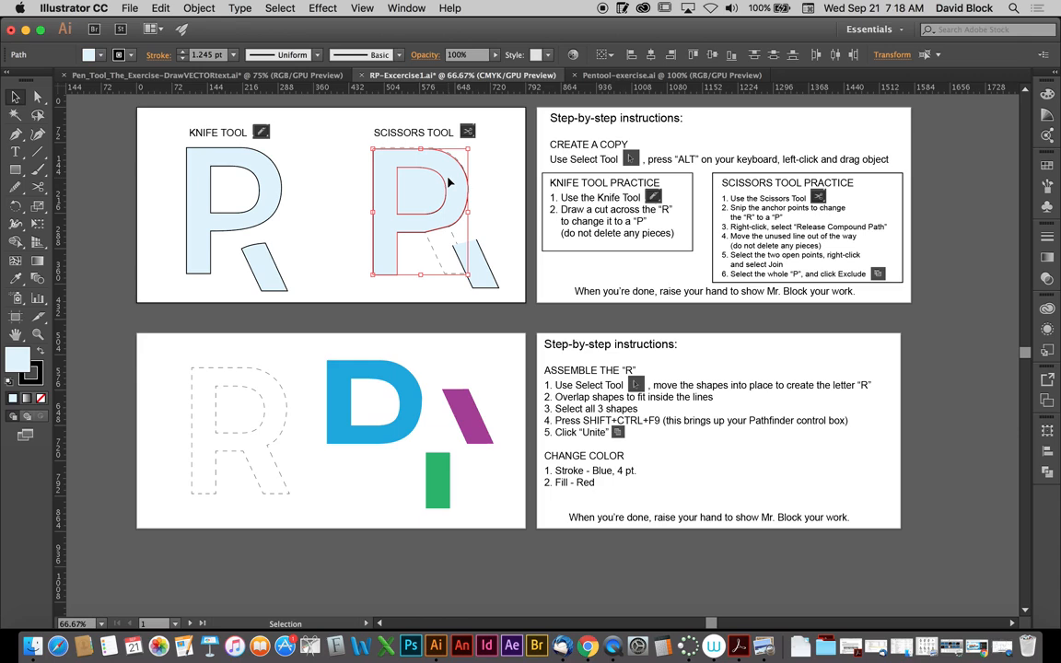
{"action": "left_click", "coordinate": [398, 8]}
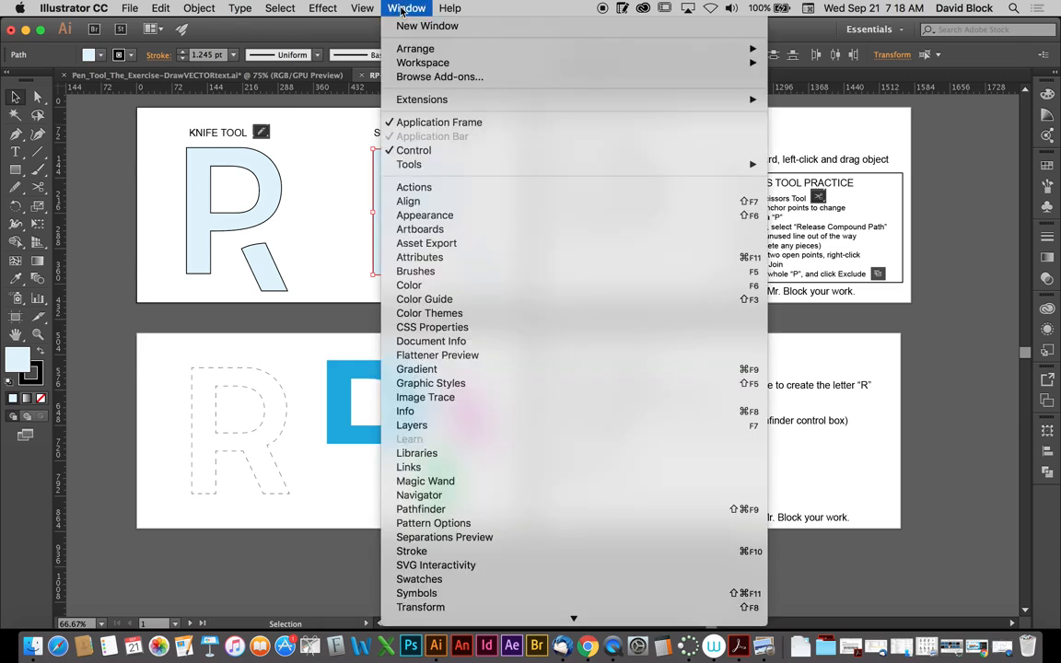
{"action": "left_click", "coordinate": [420, 510]}
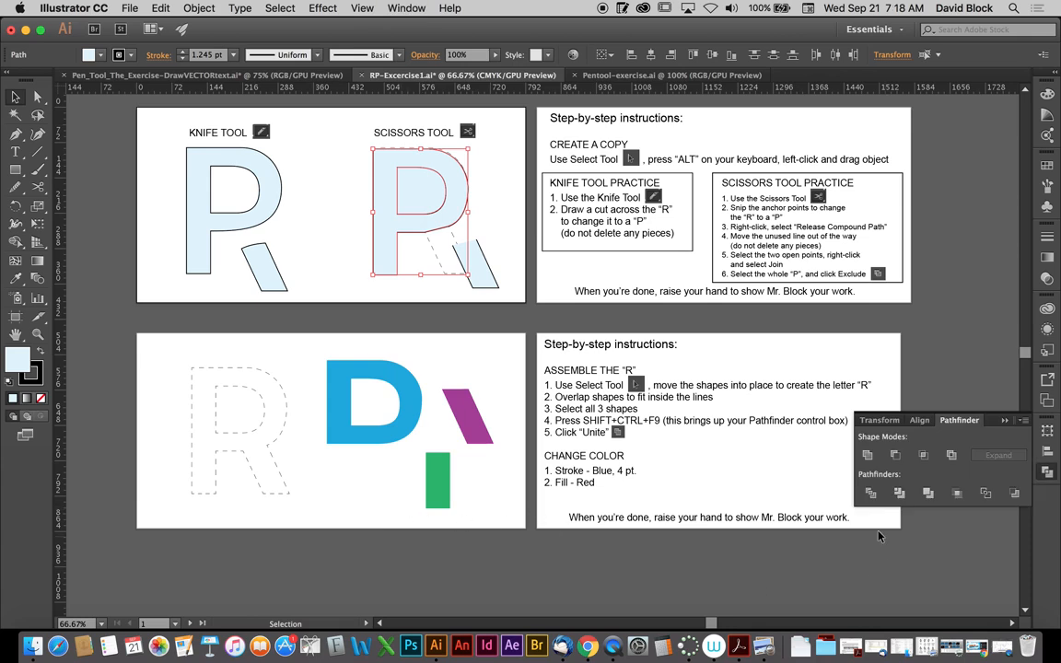
{"action": "left_click", "coordinate": [952, 456]}
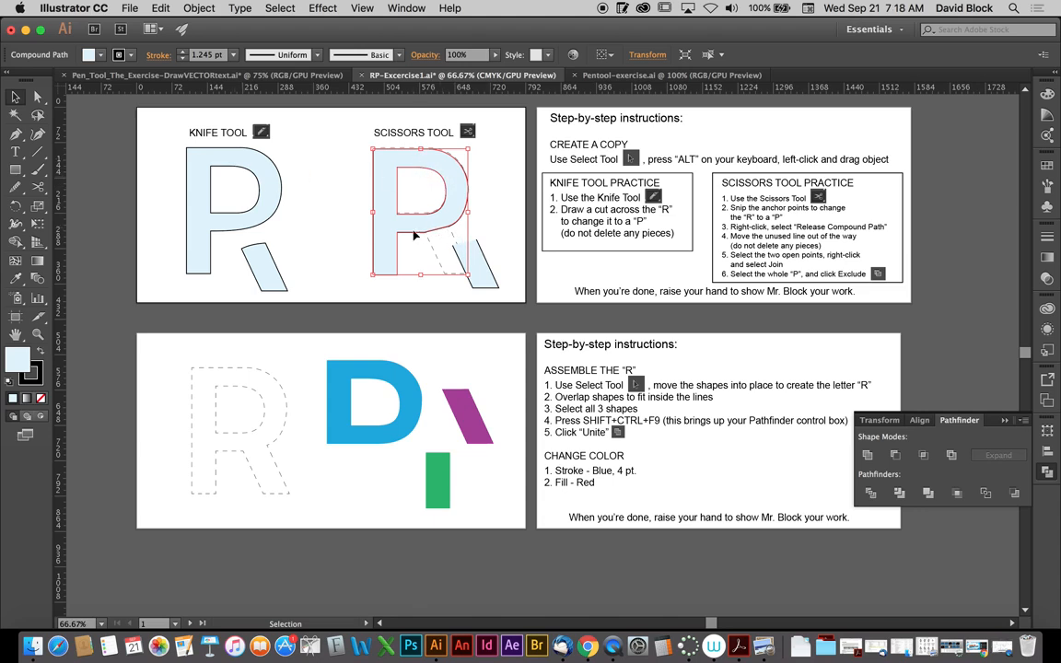
- Smooth the outline of the scissors-cut P and adjust the anchor points along the underside of its bowl
{"action": "left_click", "coordinate": [15, 186]}
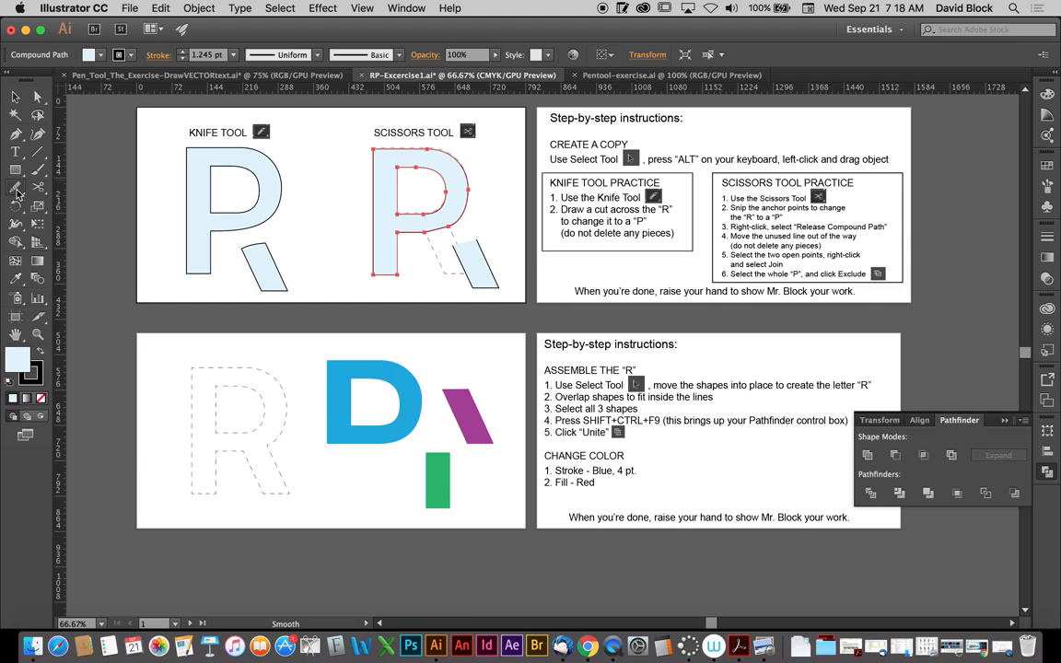
{"action": "left_click_drag", "start_coordinate": [354, 227], "coordinate": [410, 199]}
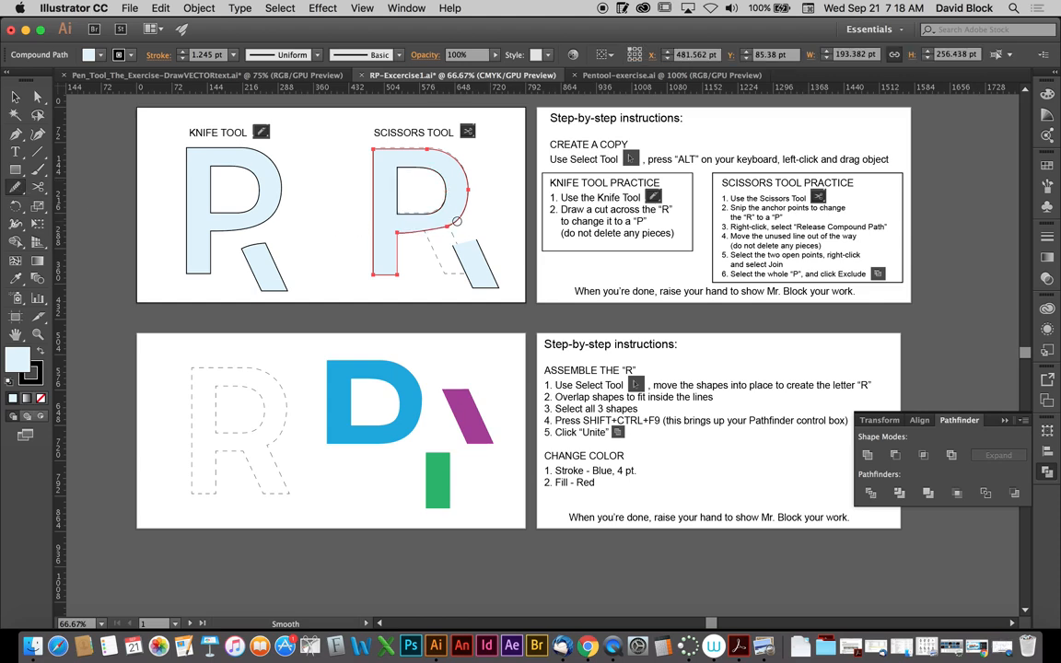
{"action": "left_click", "coordinate": [36, 95]}
{"action": "left_click", "coordinate": [397, 233]}
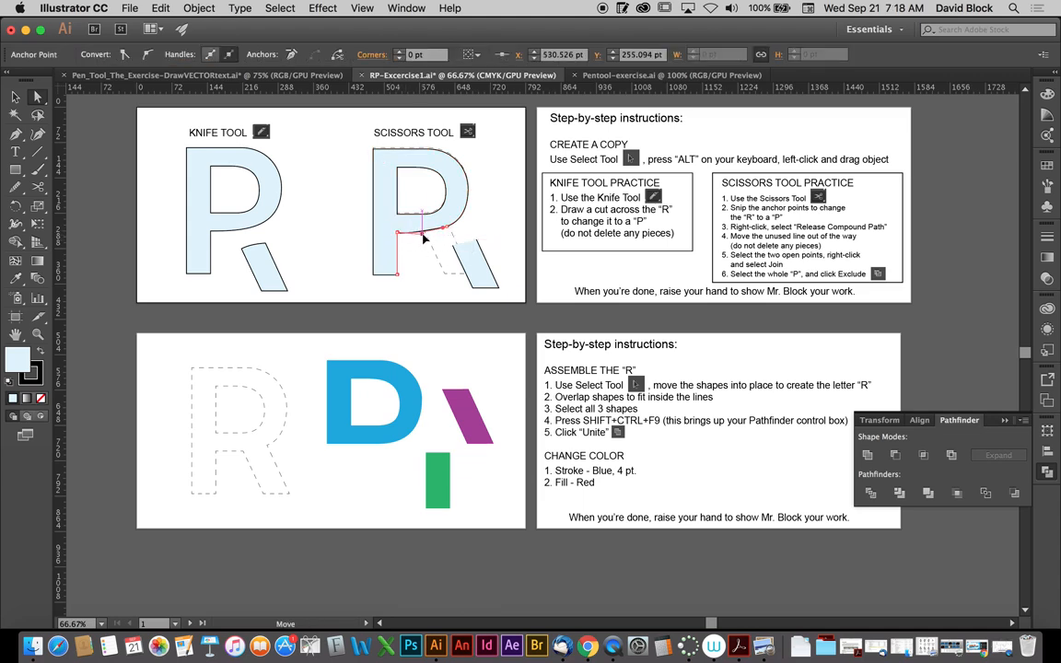
{"action": "left_click", "coordinate": [448, 229]}
{"action": "left_click", "coordinate": [424, 258]}
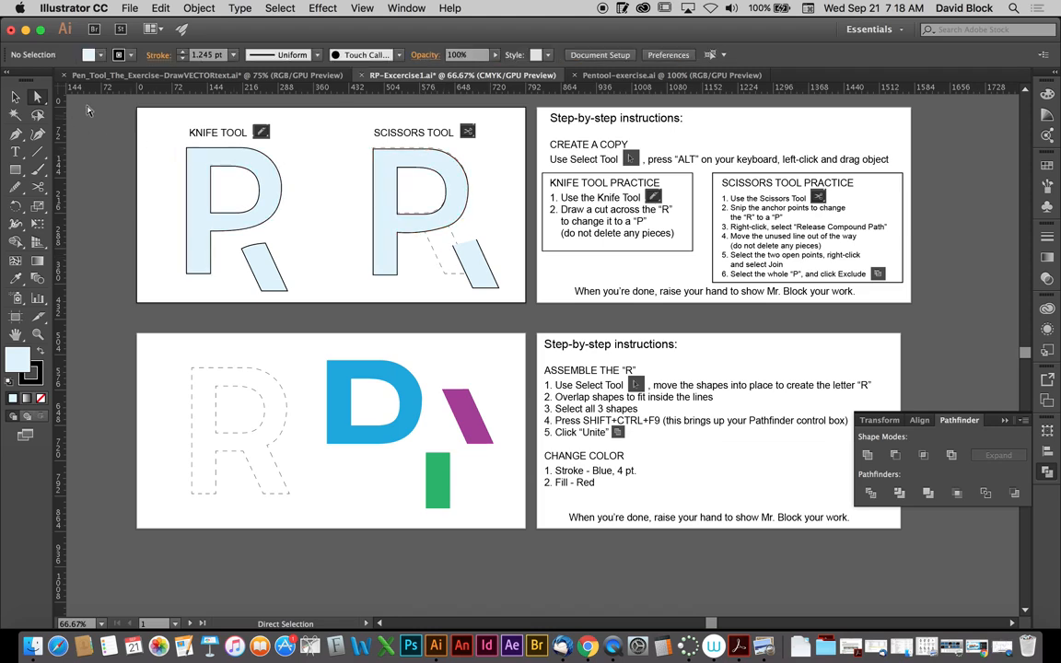
- Move the blue bowl, green stem and purple leg onto the dashed R outline so that the pieces overlap
{"action": "left_click", "coordinate": [15, 98]}
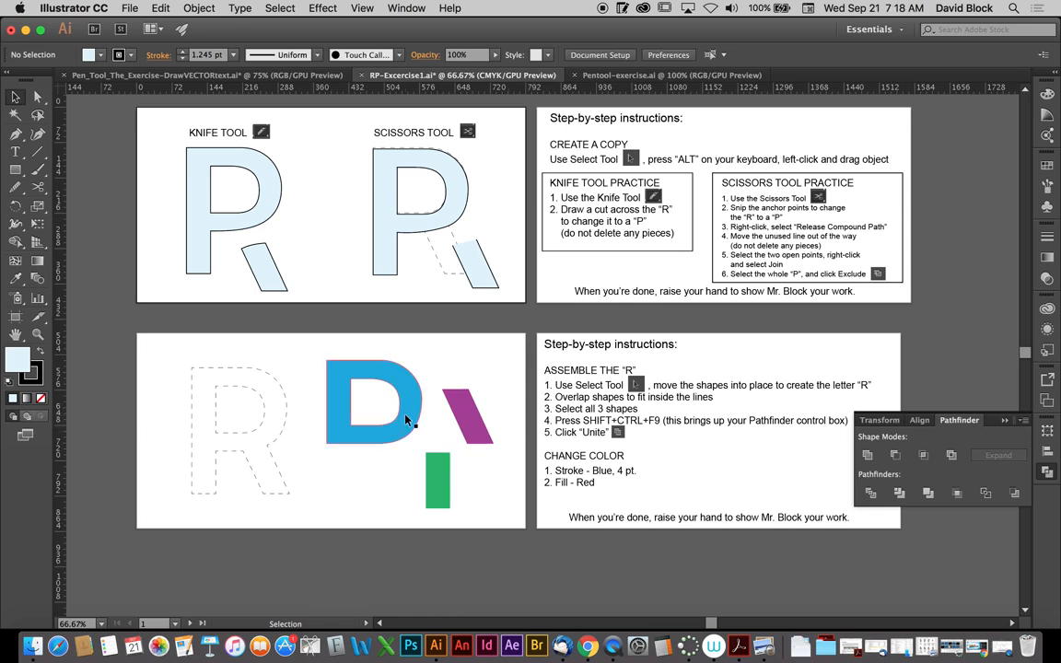
{"action": "left_click_drag", "start_coordinate": [405, 419], "coordinate": [273, 403]}
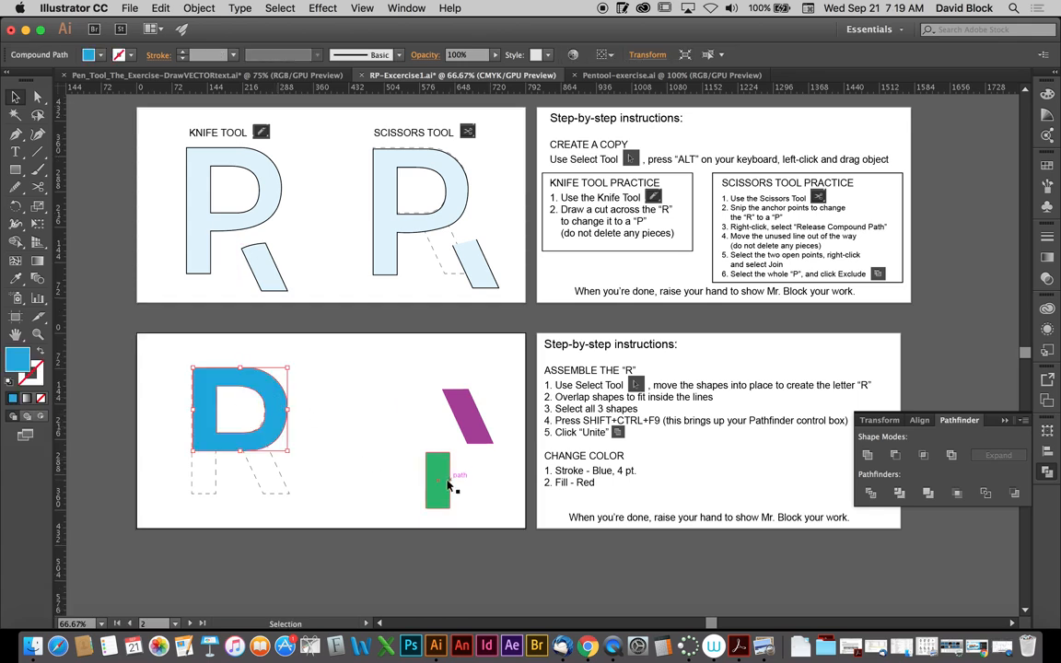
{"action": "left_click_drag", "start_coordinate": [440, 479], "coordinate": [195, 467]}
{"action": "left_click_drag", "start_coordinate": [455, 427], "coordinate": [287, 486]}
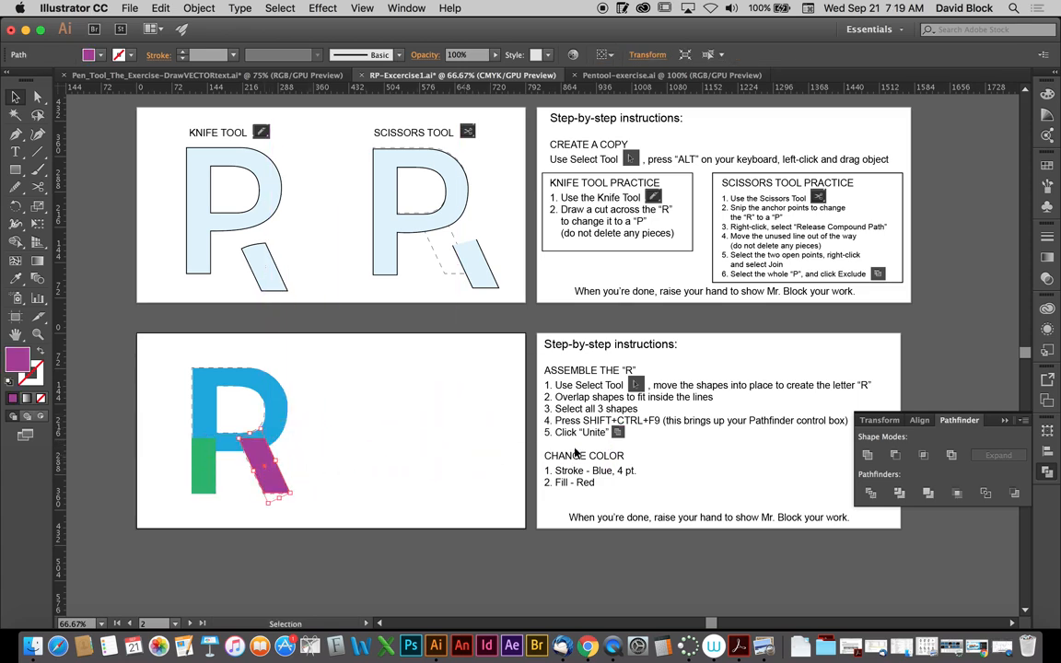
- Unite the three overlapping pieces into a single R with Pathfinder and nudge it slightly over the dashed outline
{"action": "left_click_drag", "start_coordinate": [228, 447], "coordinate": [154, 477]}
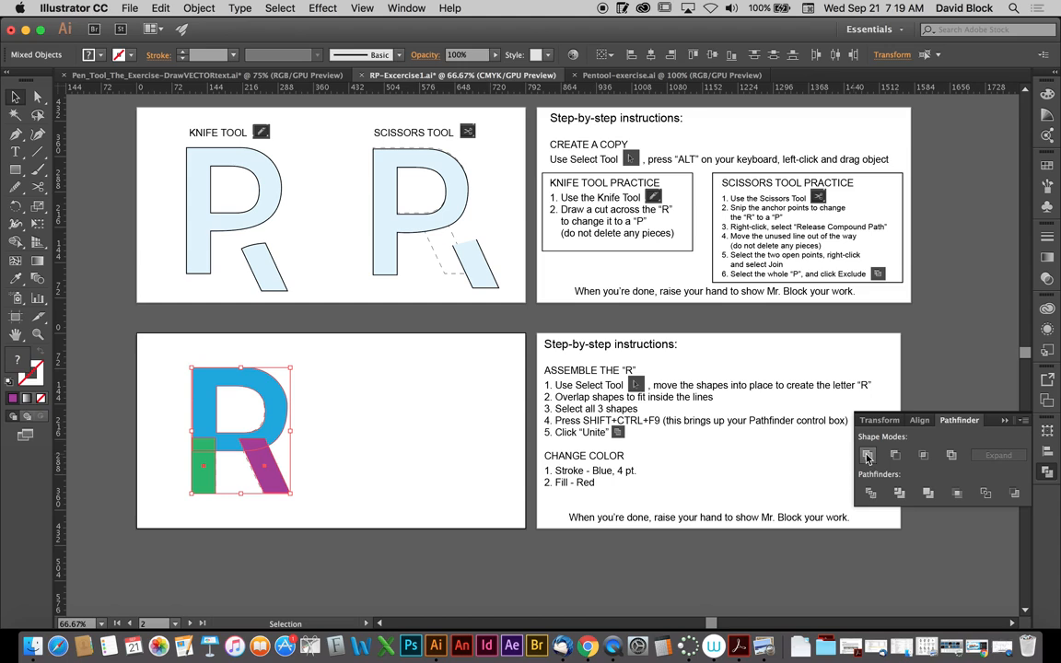
{"action": "left_click", "coordinate": [866, 455]}
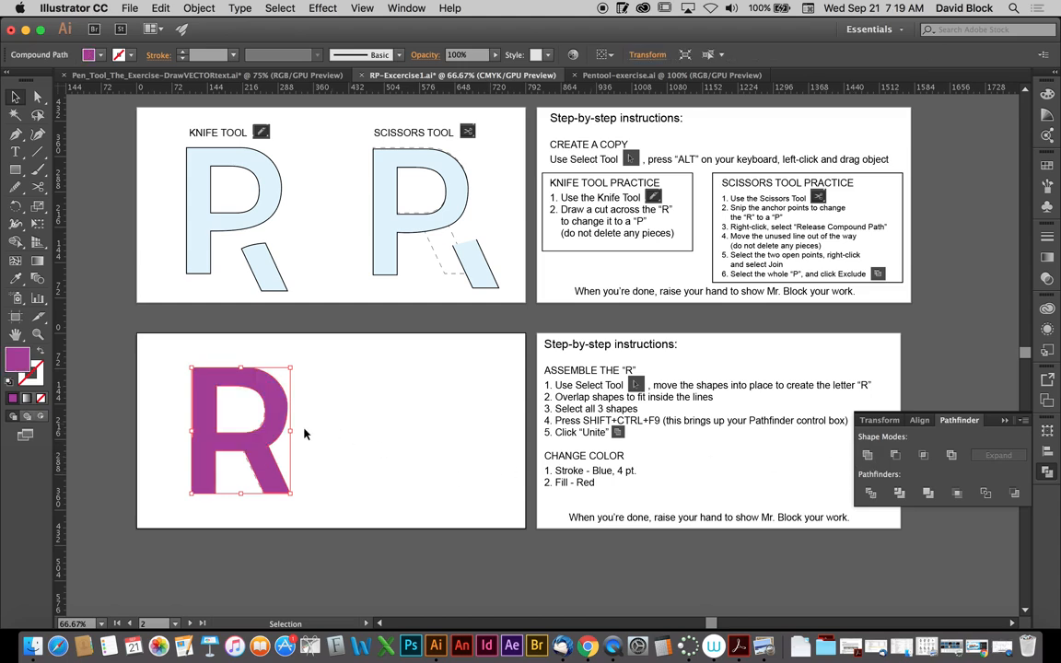
{"action": "left_click", "coordinate": [312, 460]}
{"action": "left_click", "coordinate": [257, 454]}
{"action": "mouse_move", "coordinate": [259, 454]}
{"action": "left_mouse_down"}
{"action": "mouse_move", "coordinate": [332, 476]}
{"action": "mouse_move", "coordinate": [304, 433]}
{"action": "mouse_move", "coordinate": [263, 464]}
{"action": "left_mouse_up"}
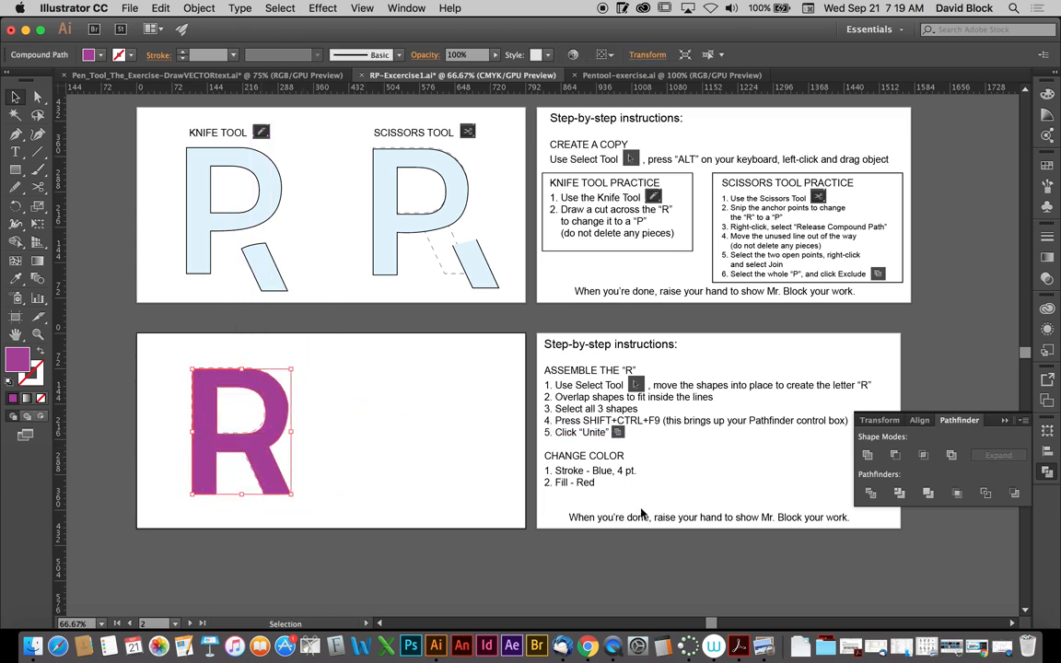
- Give the united R a 4 pt stroke
{"action": "left_click", "coordinate": [1048, 237]}
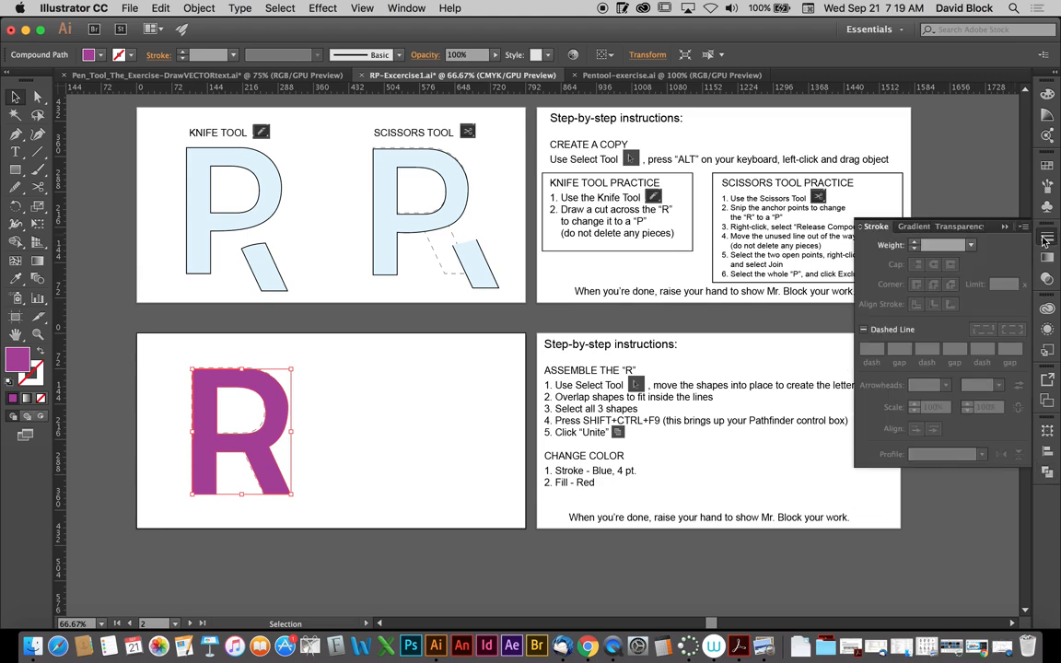
{"action": "left_click", "coordinate": [971, 245]}
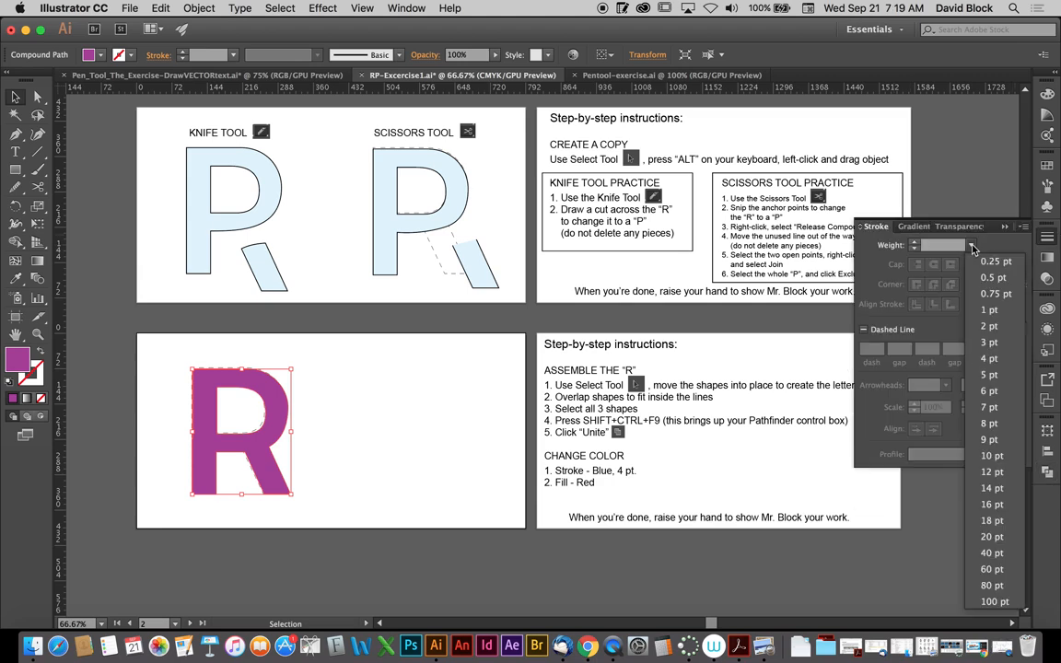
{"action": "left_click", "coordinate": [990, 359]}
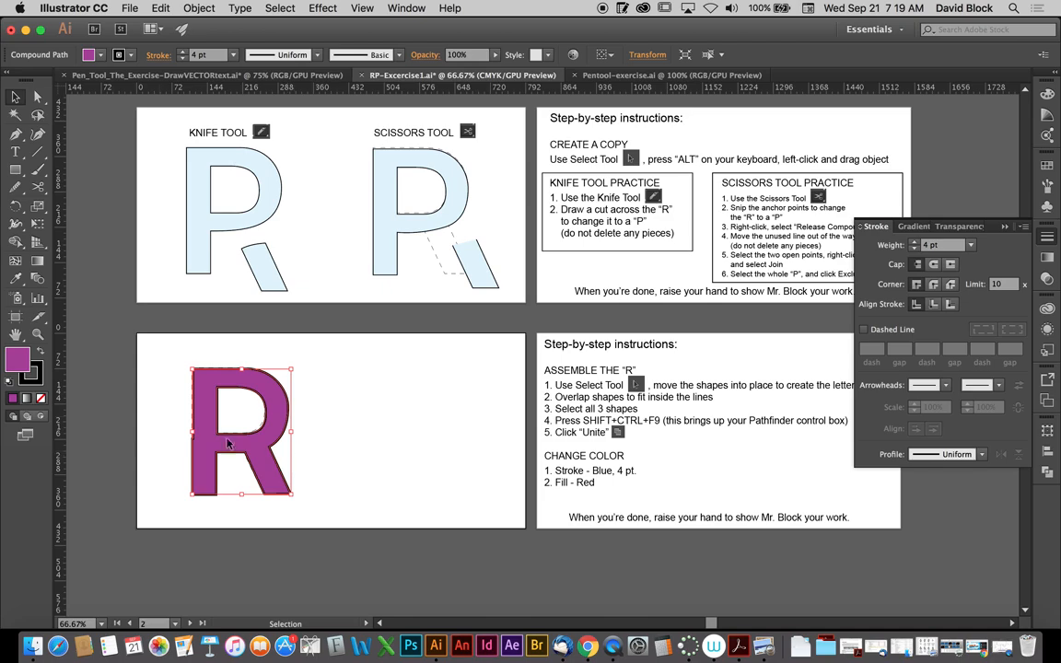
- Try aligning the R's stroke to the inside of its path, and set the alignment to outside instead
{"action": "left_click", "coordinate": [38, 335]}
{"action": "left_click_drag", "start_coordinate": [177, 362], "coordinate": [516, 484]}
{"action": "left_click", "coordinate": [15, 96]}
{"action": "key", "text": "space"}
{"action": "left_click_drag", "start_coordinate": [413, 432], "coordinate": [456, 308]}
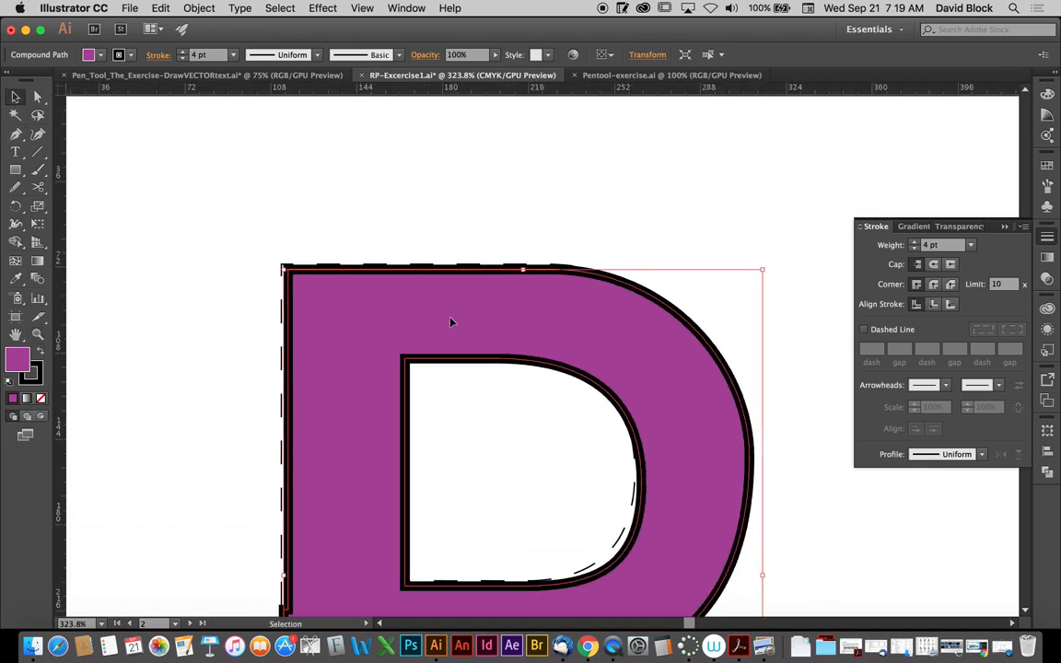
{"action": "left_click", "coordinate": [936, 306]}
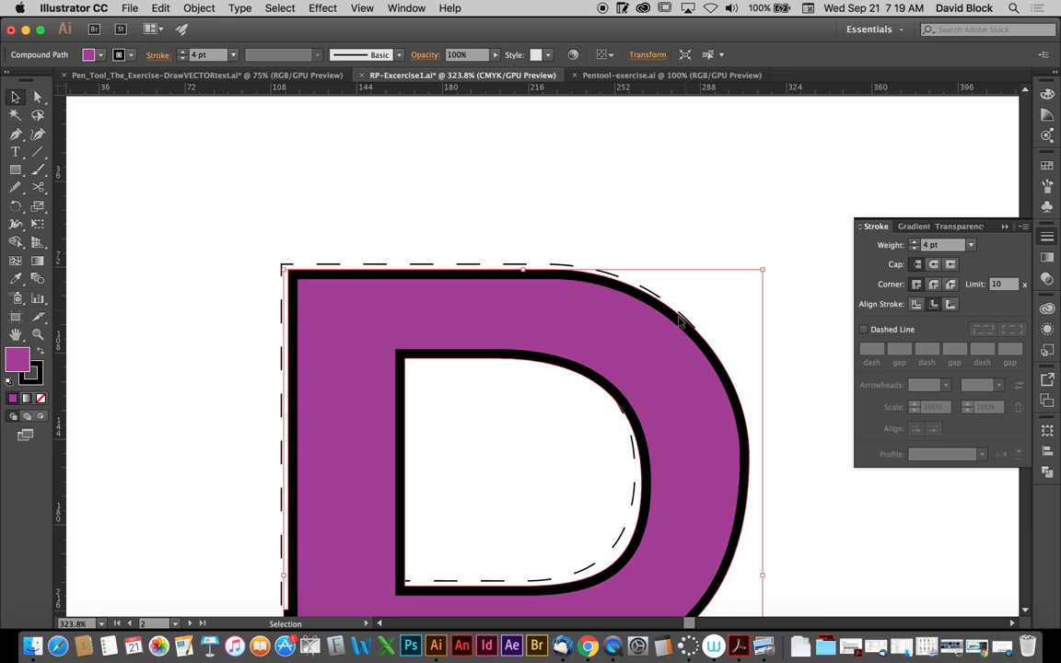
{"action": "left_click", "coordinate": [952, 305]}
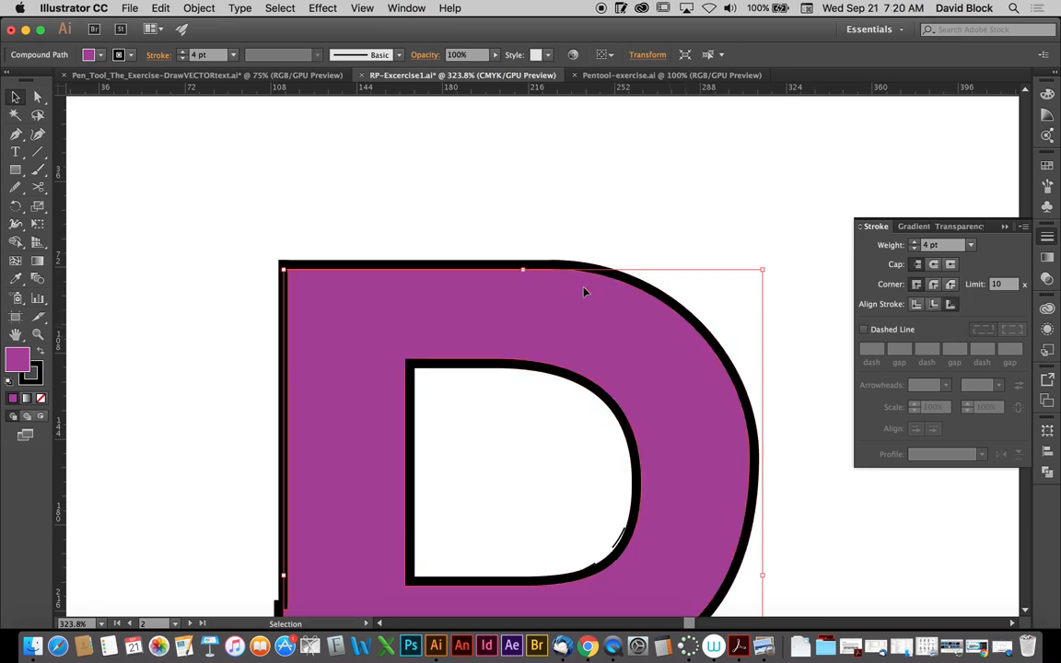
- Try a dashed stroke on the R with a 12 pt dash, 7 pt gap and 1 pt second dash, and turn the dashing off
{"action": "left_click", "coordinate": [864, 329]}
{"action": "left_click", "coordinate": [899, 349]}
{"action": "type", "text": "3"}
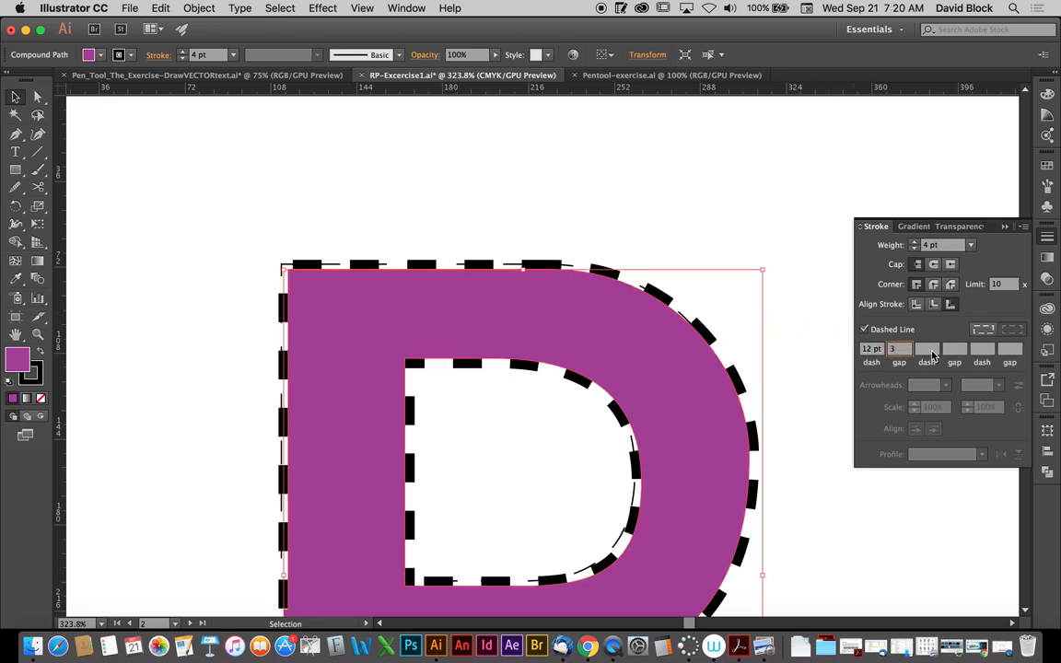
{"action": "key", "text": "Tab"}
{"action": "left_click", "coordinate": [901, 350]}
{"action": "key", "text": "Up"}
{"action": "key", "text": "Up"}
{"action": "key", "text": "Up"}
{"action": "key", "text": "Up"}
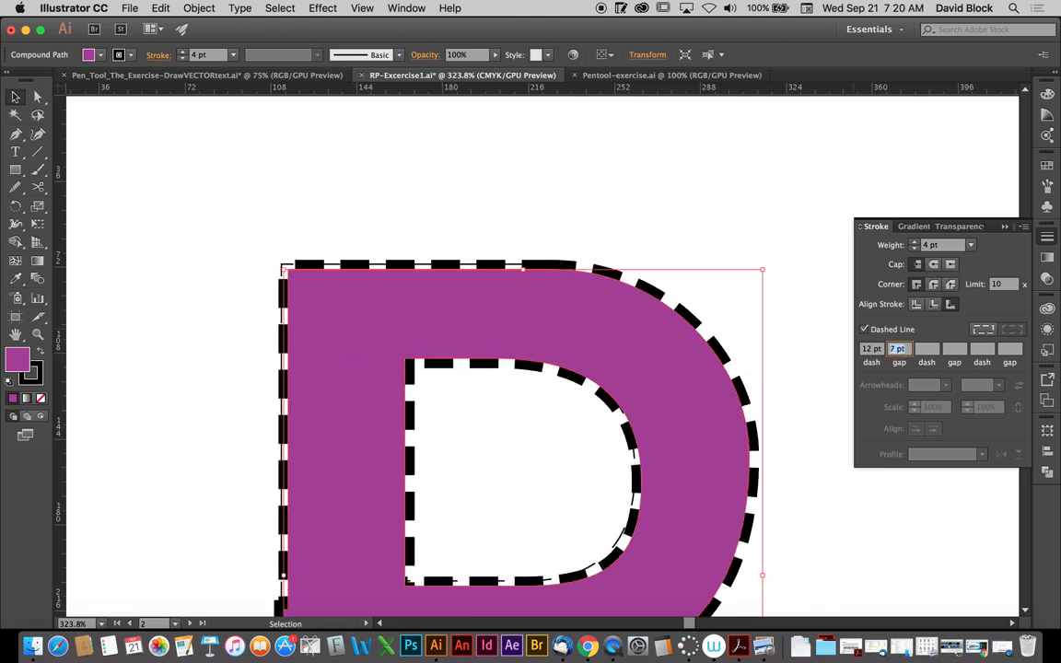
{"action": "left_click", "coordinate": [930, 352]}
{"action": "type", "text": "1"}
{"action": "left_click", "coordinate": [955, 352]}
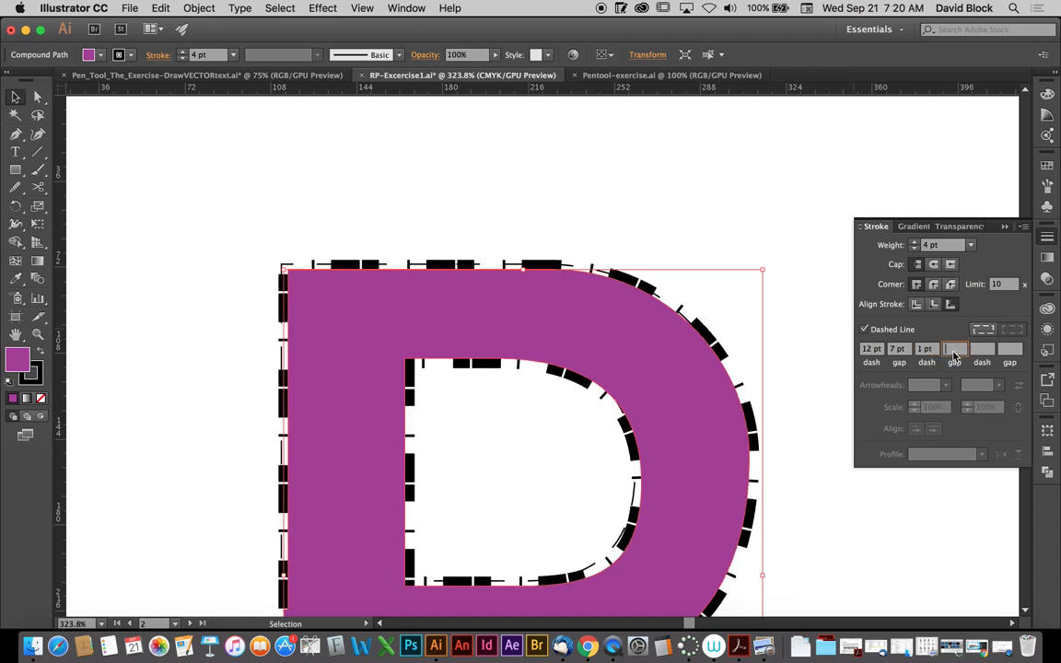
{"action": "left_click", "coordinate": [864, 329]}
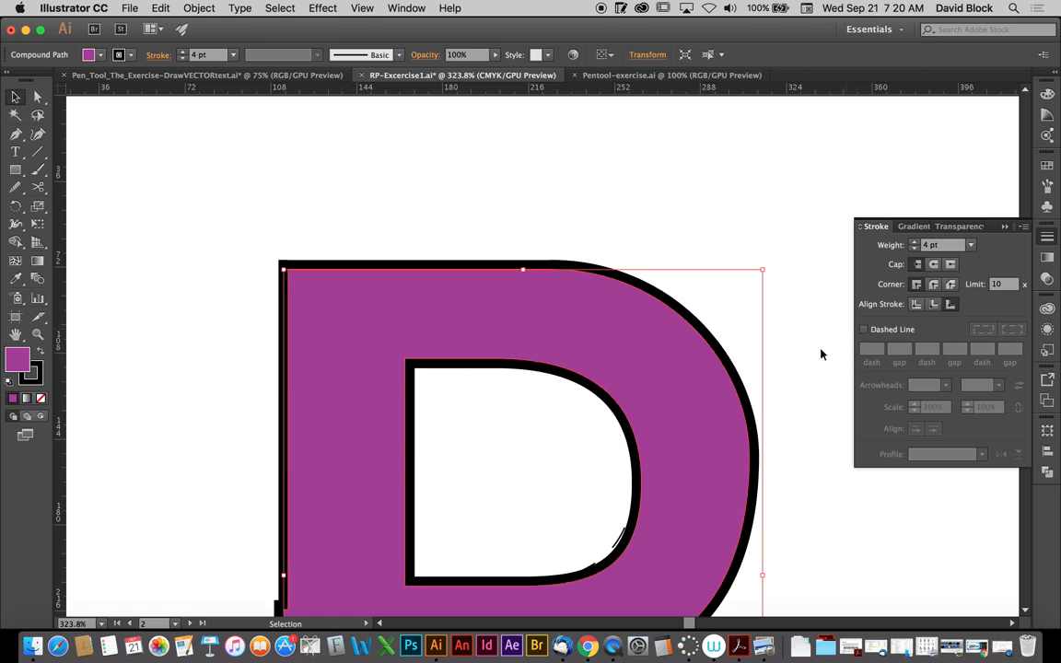
- Fill the assembled R with pure red (FF0000) and deselect it
{"action": "double_click", "coordinate": [16, 334]}
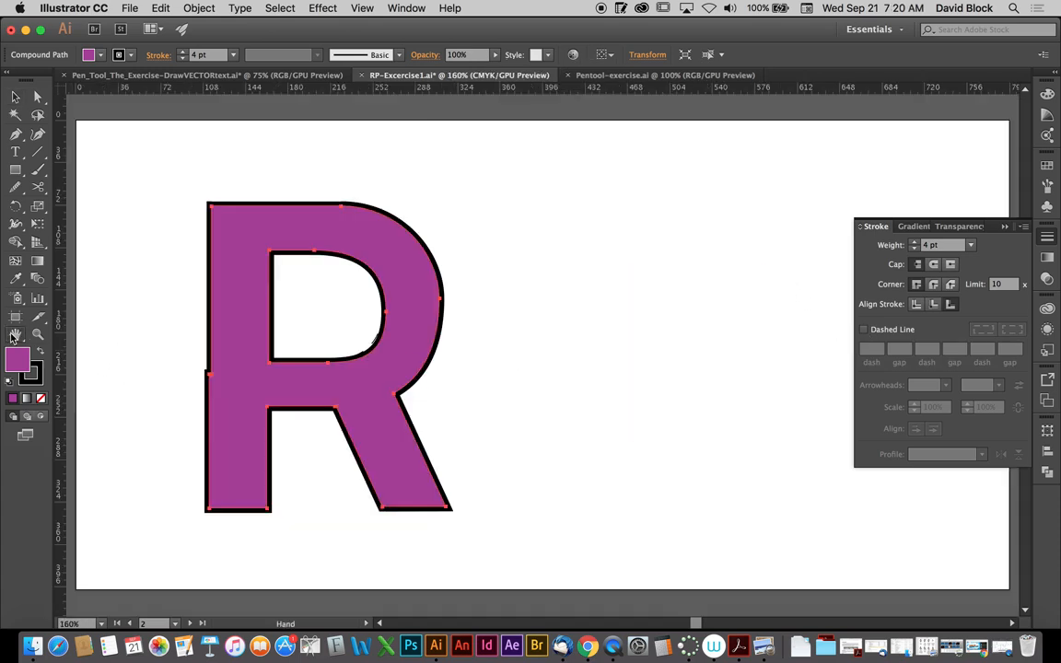
{"action": "left_click", "coordinate": [16, 97]}
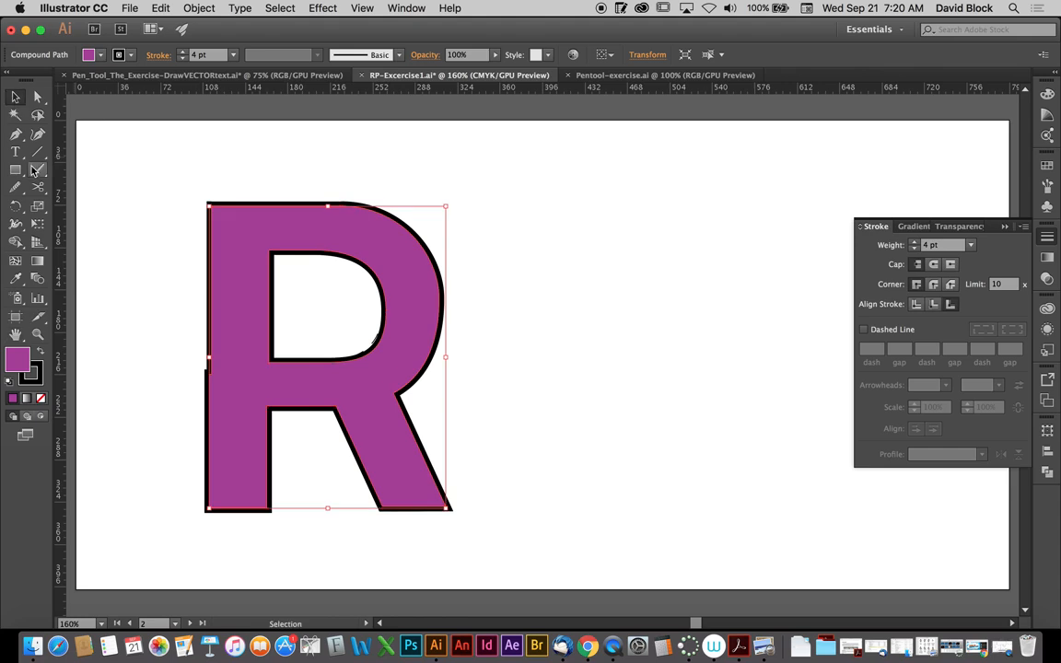
{"action": "left_click", "coordinate": [17, 358]}
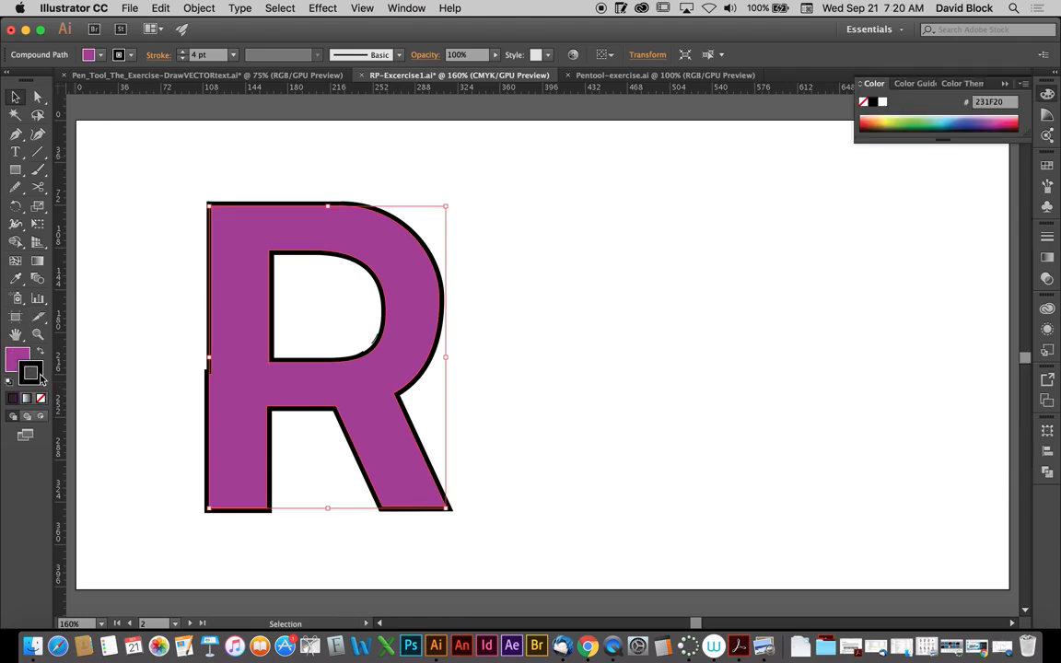
{"action": "double_click", "coordinate": [18, 361]}
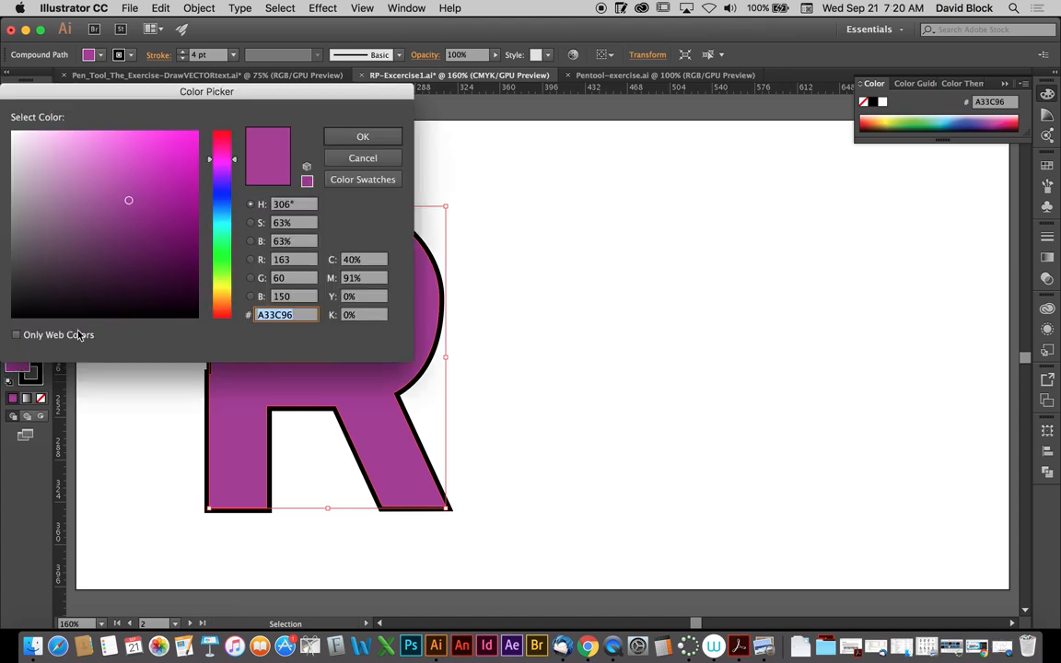
{"action": "mouse_move", "coordinate": [111, 171]}
{"action": "left_mouse_down"}
{"action": "mouse_move", "coordinate": [166, 161]}
{"action": "mouse_move", "coordinate": [218, 125]}
{"action": "mouse_move", "coordinate": [208, 120]}
{"action": "mouse_move", "coordinate": [218, 131]}
{"action": "left_mouse_up"}
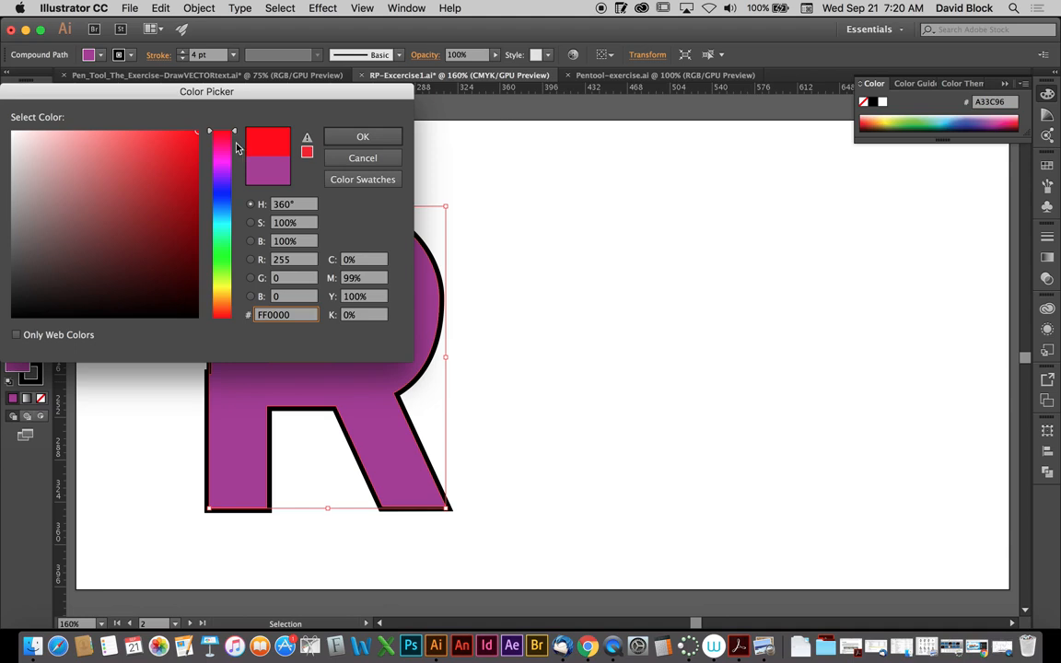
{"action": "left_click", "coordinate": [343, 137]}
{"action": "left_click", "coordinate": [298, 139]}
{"action": "left_click", "coordinate": [15, 335]}
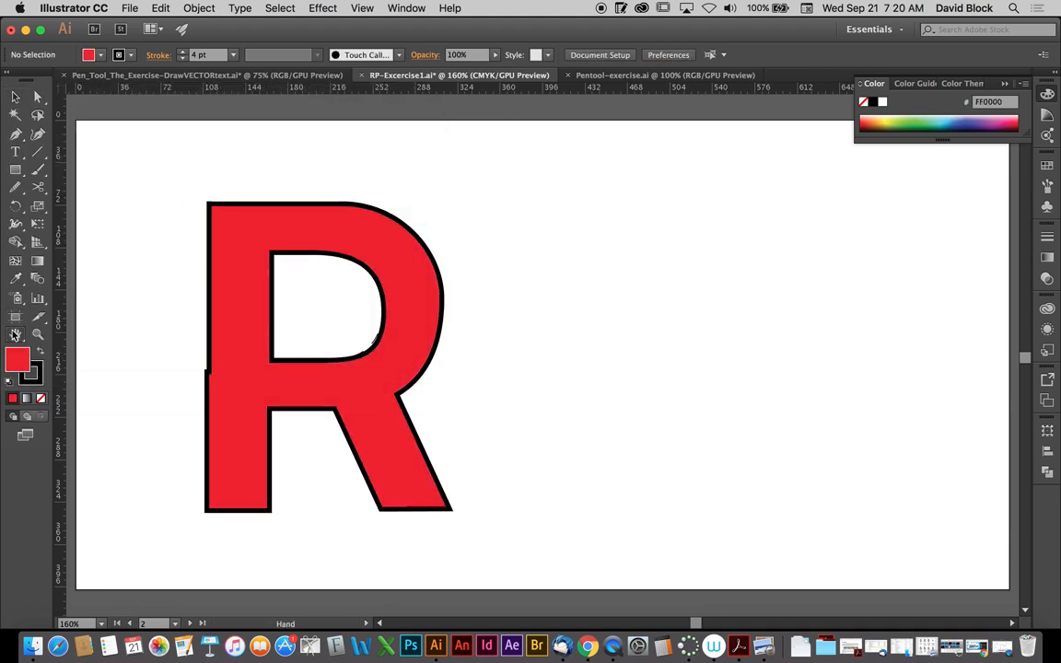
{"action": "double_click", "coordinate": [38, 338]}
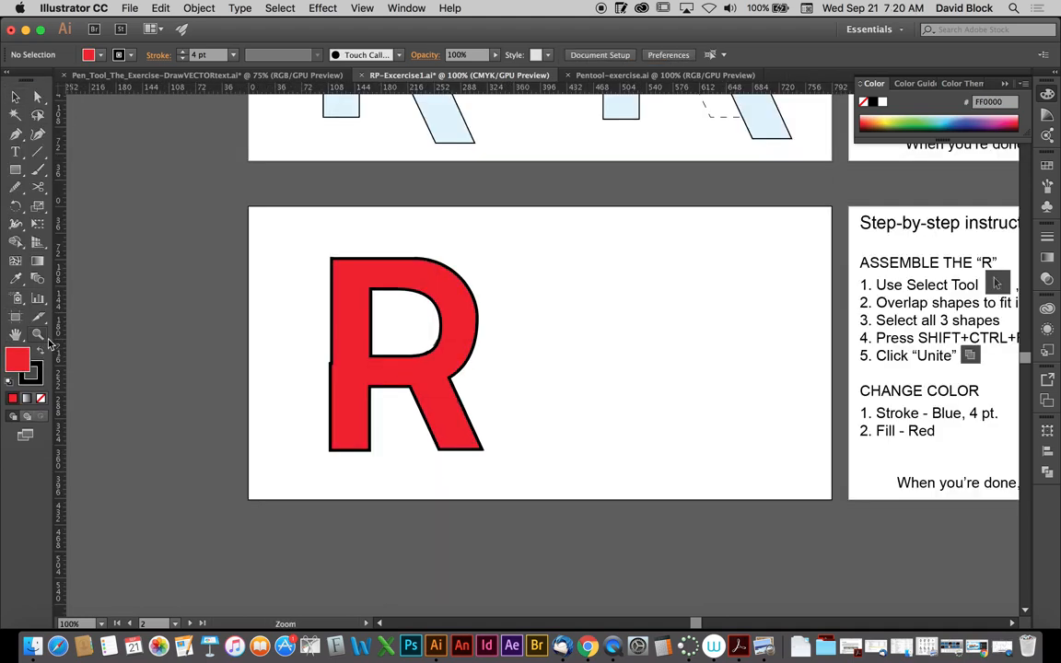
{"action": "left_click_drag", "start_coordinate": [675, 282], "coordinate": [585, 417]}
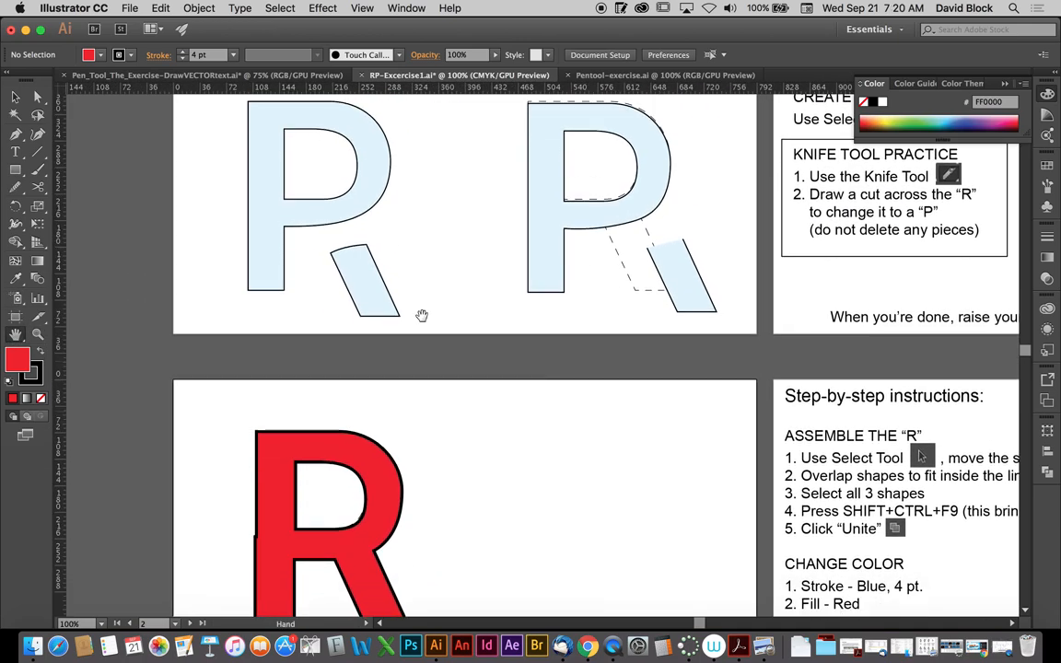
{"action": "left_click", "coordinate": [15, 94]}
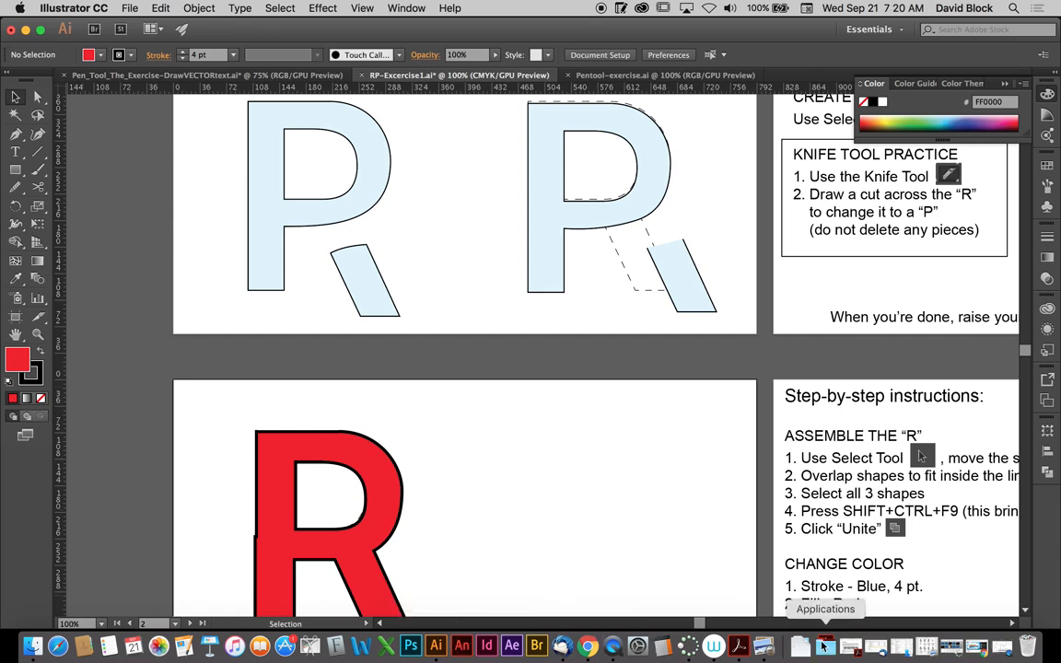
{"action": "right_click", "coordinate": [613, 652]}
{"action": "left_click", "coordinate": [669, 484]}
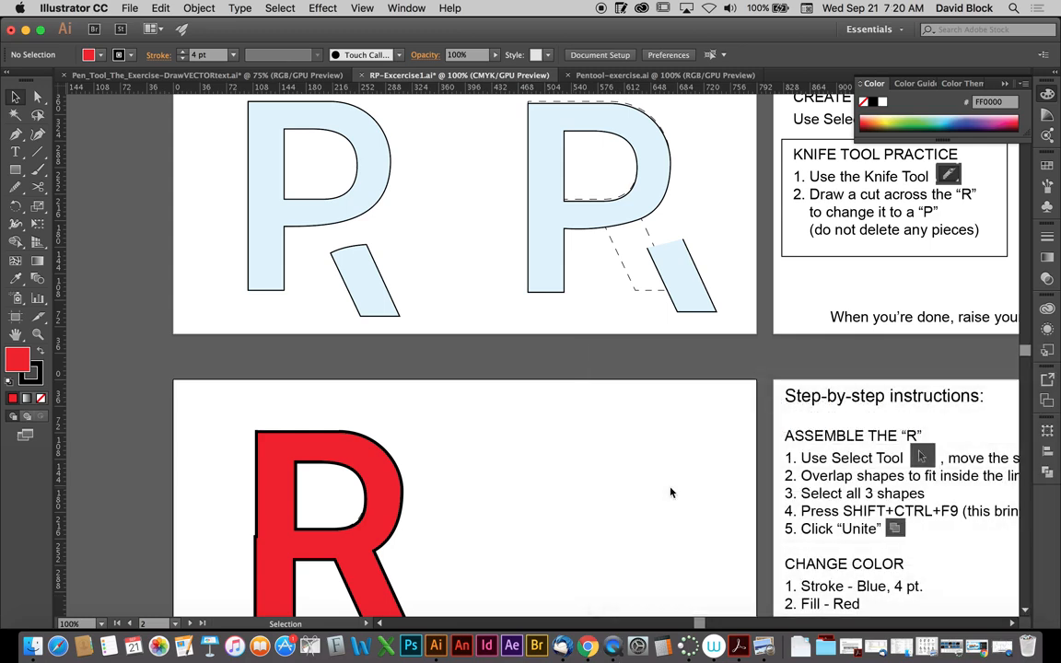